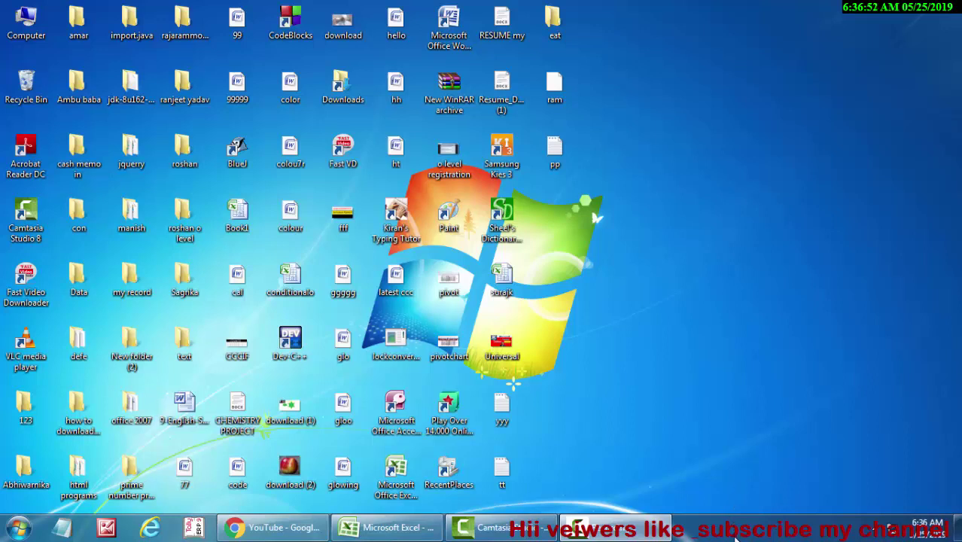
# Restore the Book1 Excel window from the taskbar.
pyautogui.click(399, 532)
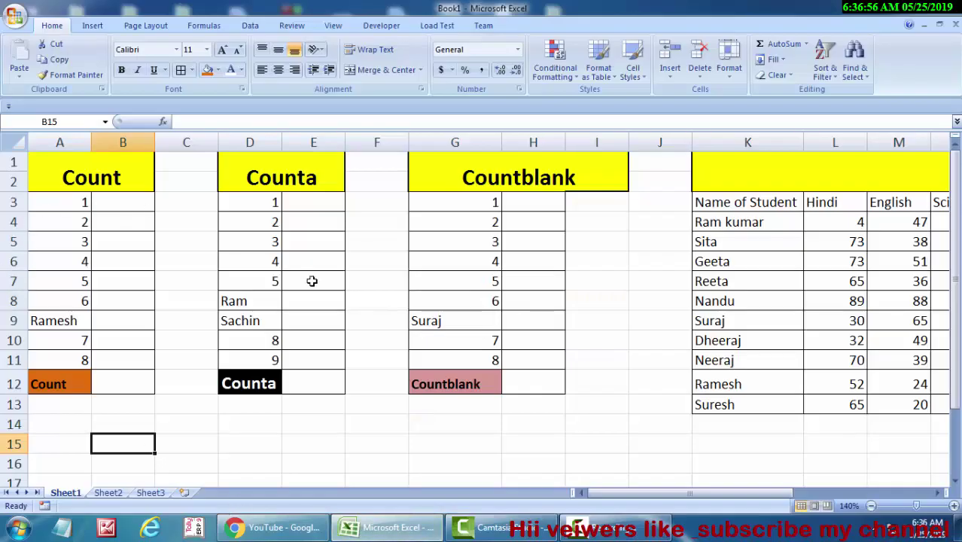
pyautogui.click(99, 179)
pyautogui.click(319, 178)
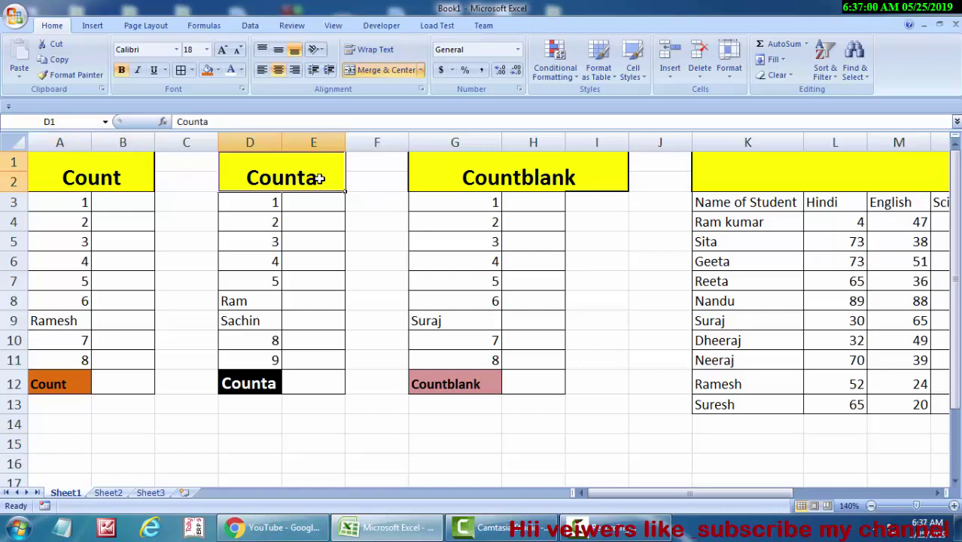
pyautogui.click(467, 170)
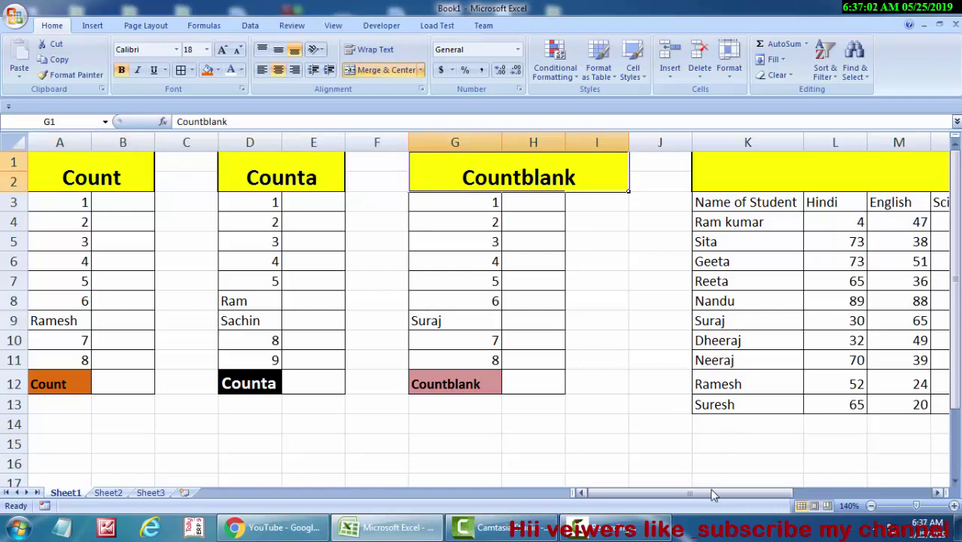
pyautogui.moveTo(689, 494)
pyautogui.mouseDown()
pyautogui.moveTo(954, 489)
pyautogui.moveTo(693, 499)
pyautogui.mouseUp()
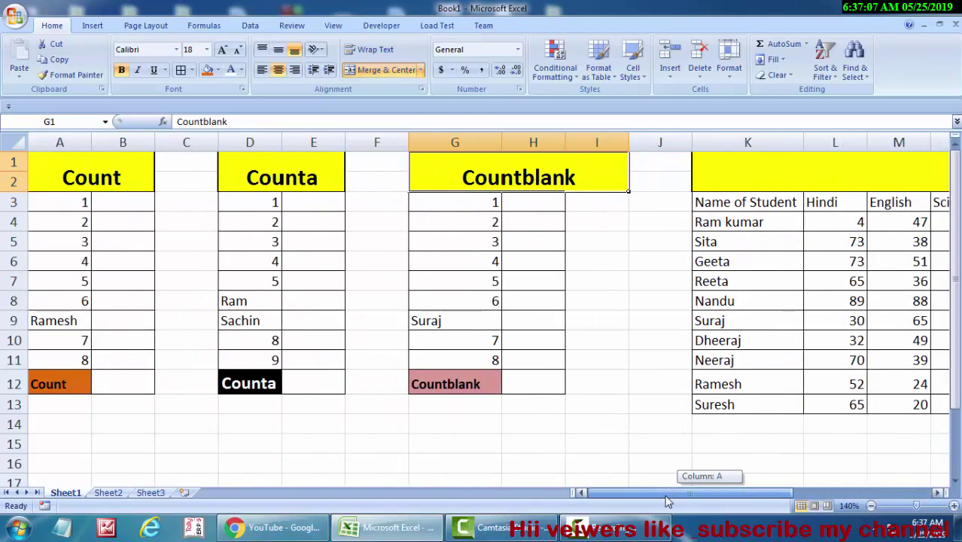
pyautogui.click(116, 387)
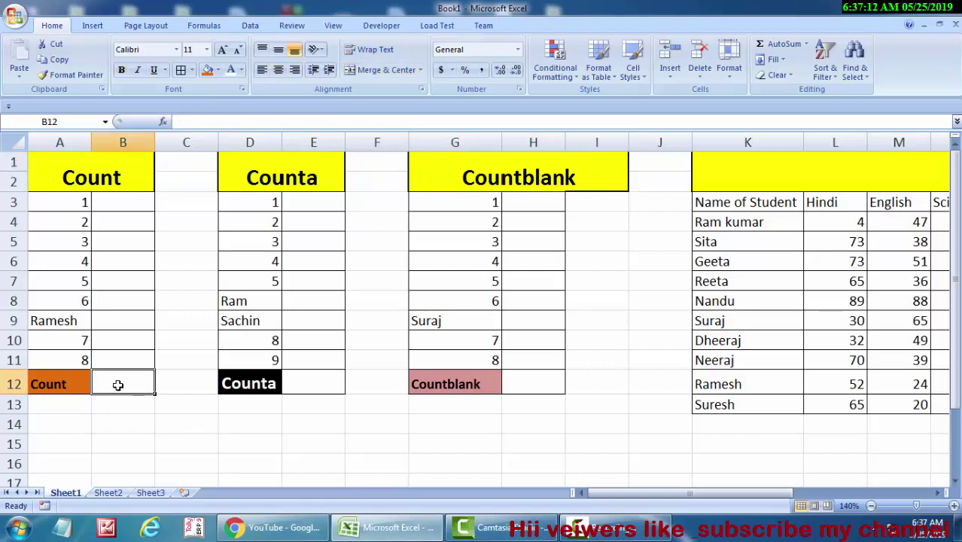
pyautogui.write('=')
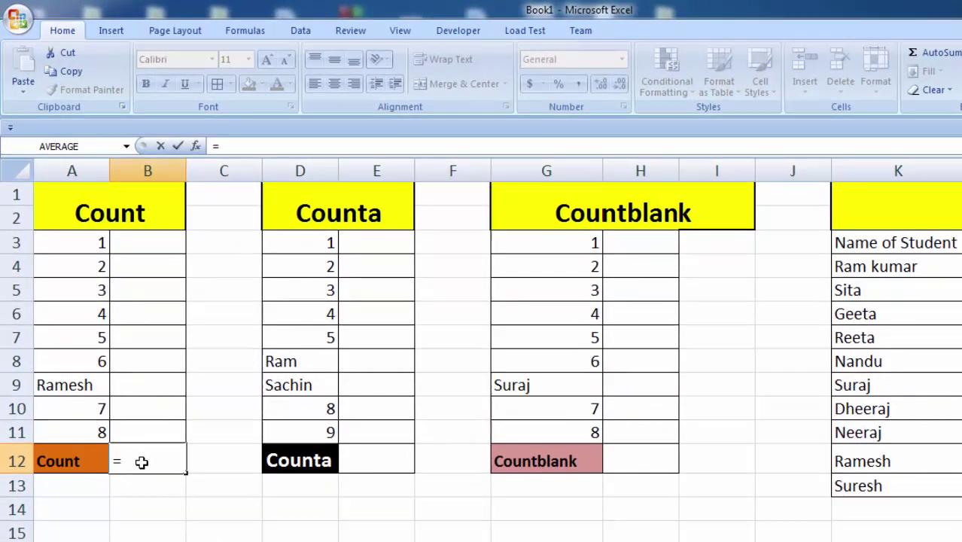
pyautogui.press('BackSpace')
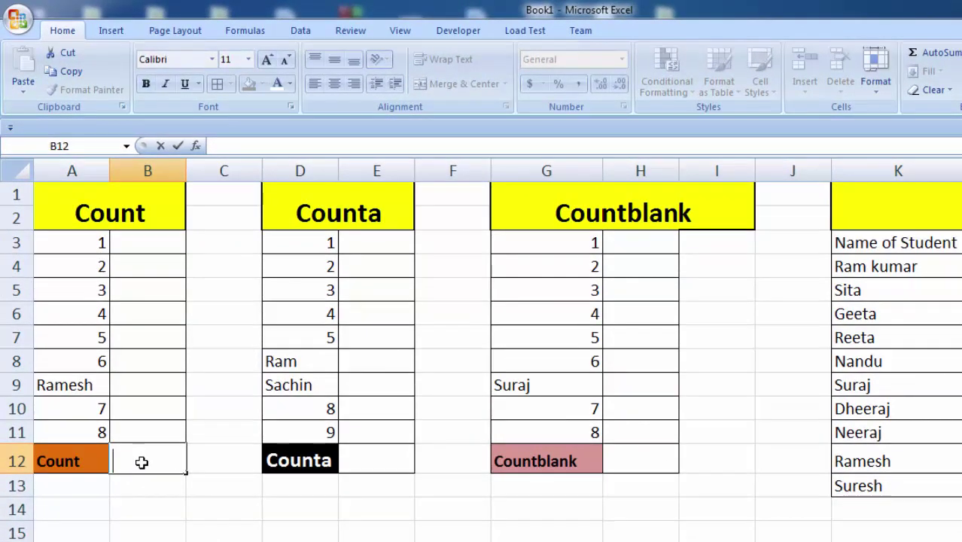
pyautogui.click(167, 515)
pyautogui.click(157, 463)
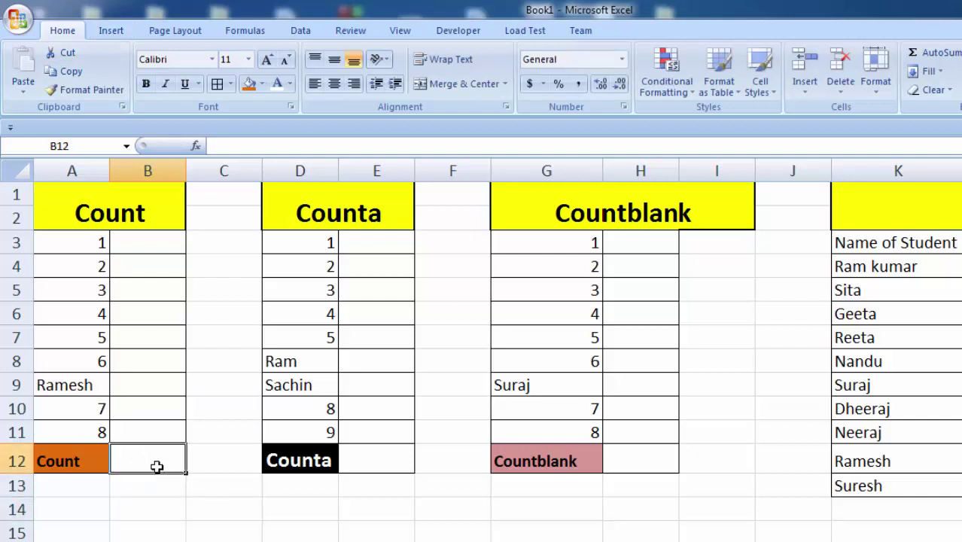
# Search the function list for COUNT and insert it into B12, opening its arguments dialog.
pyautogui.click(198, 148)
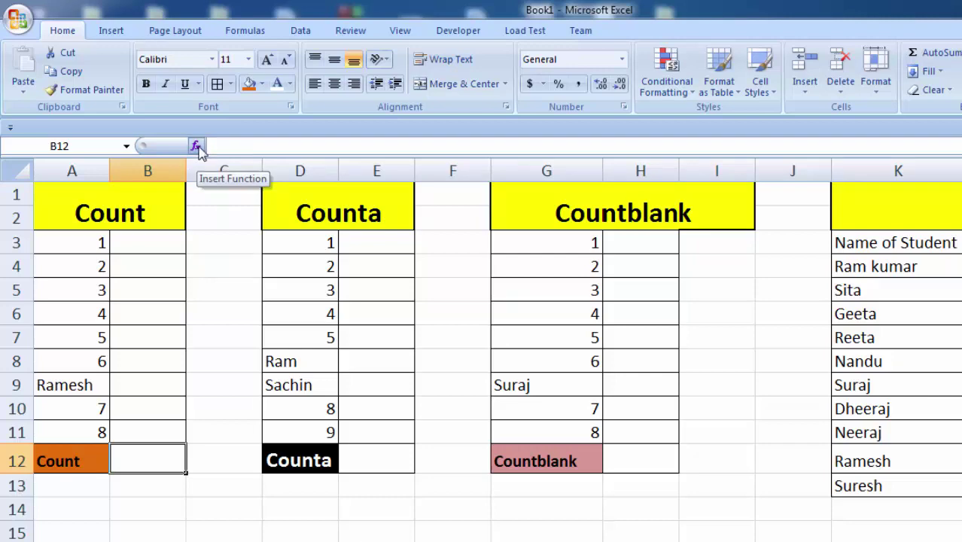
pyautogui.click(197, 147)
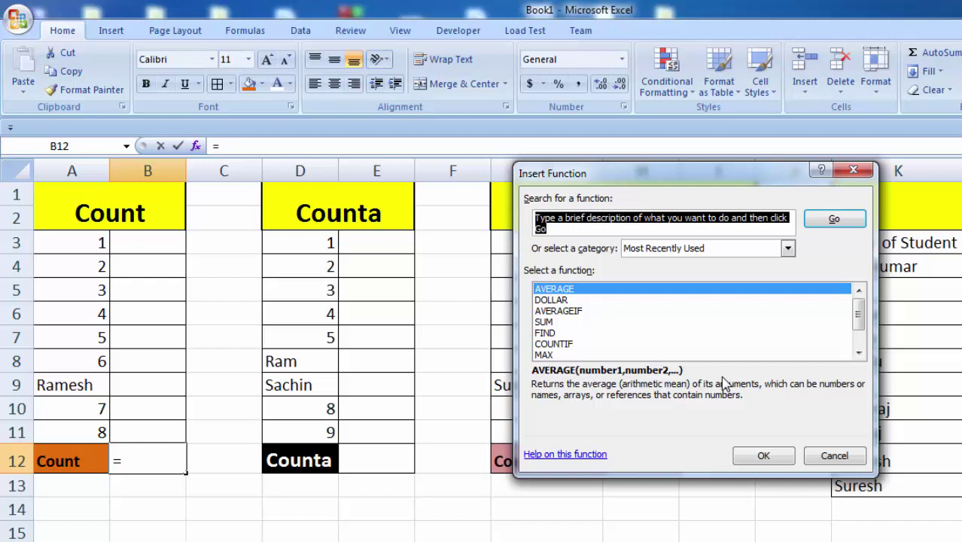
pyautogui.click(604, 232)
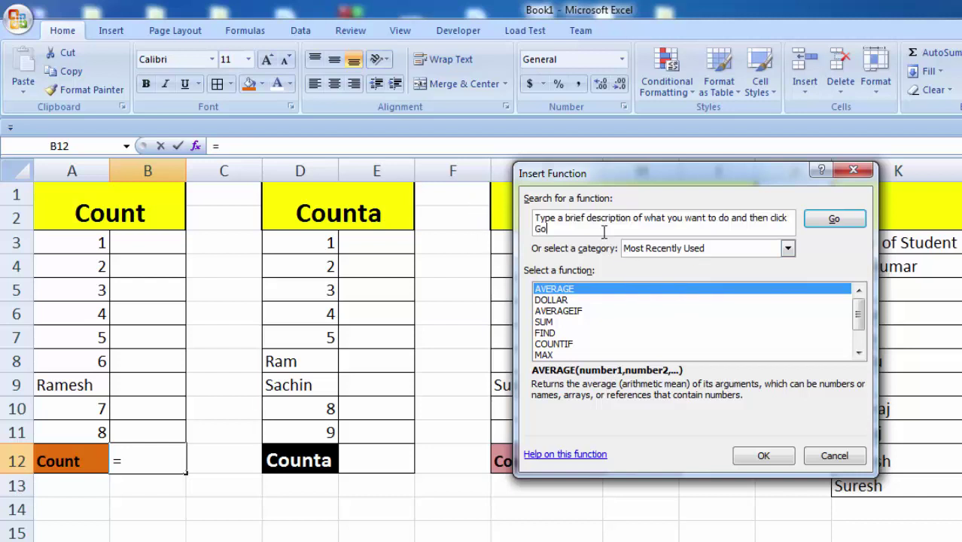
pyautogui.press('BackSpace')
pyautogui.press('BackSpace')
pyautogui.press('BackSpace')
pyautogui.press('BackSpace')
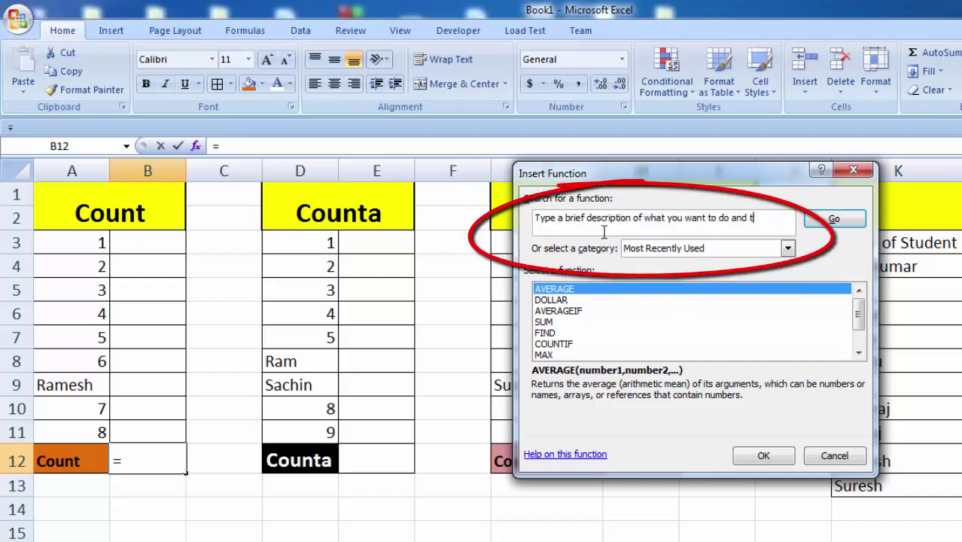
pyautogui.press('BackSpace')
pyautogui.press('BackSpace')
pyautogui.press('BackSpace')
pyautogui.press('BackSpace')
pyautogui.press('BackSpace')
pyautogui.press('BackSpace')
pyautogui.press('BackSpace')
pyautogui.press('BackSpace')
pyautogui.press('BackSpace')
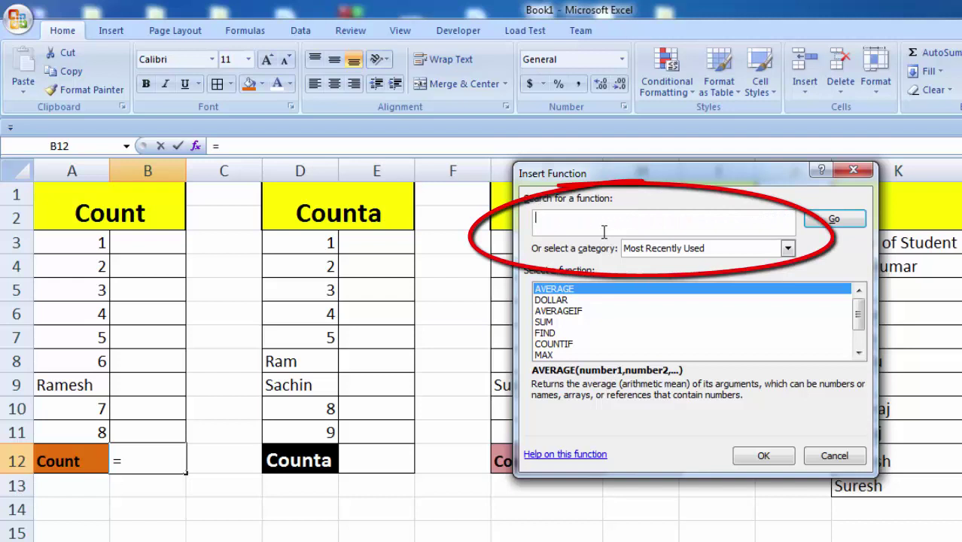
pyautogui.write('c')
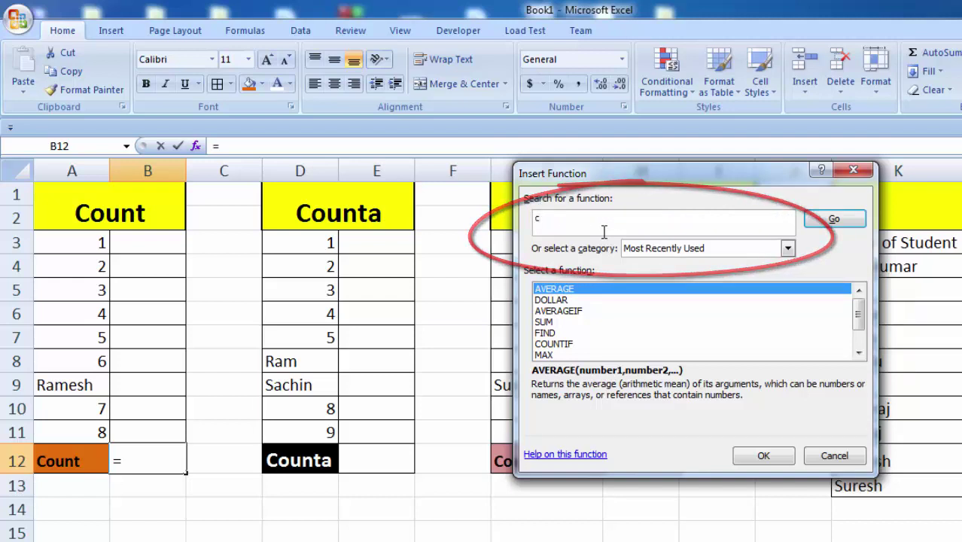
pyautogui.write('ount')
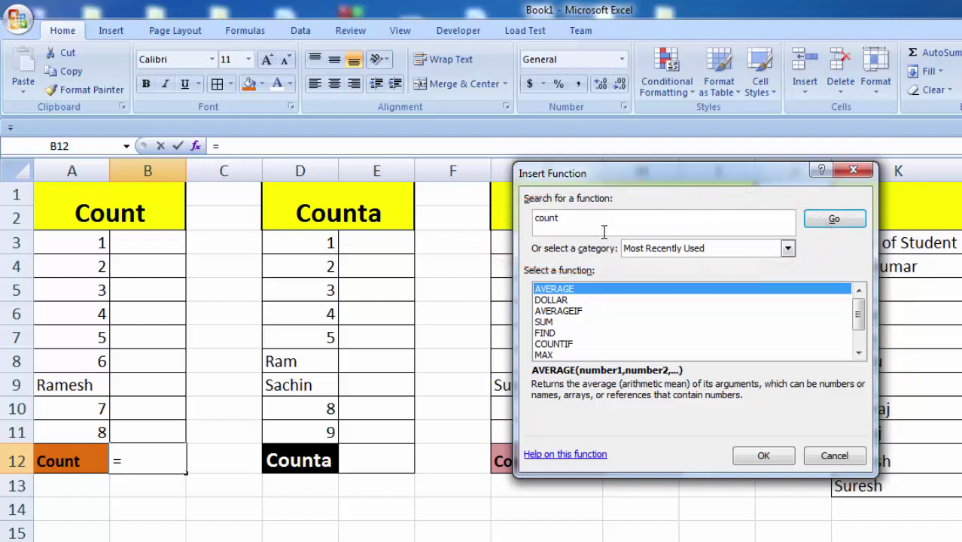
pyautogui.press('Return')
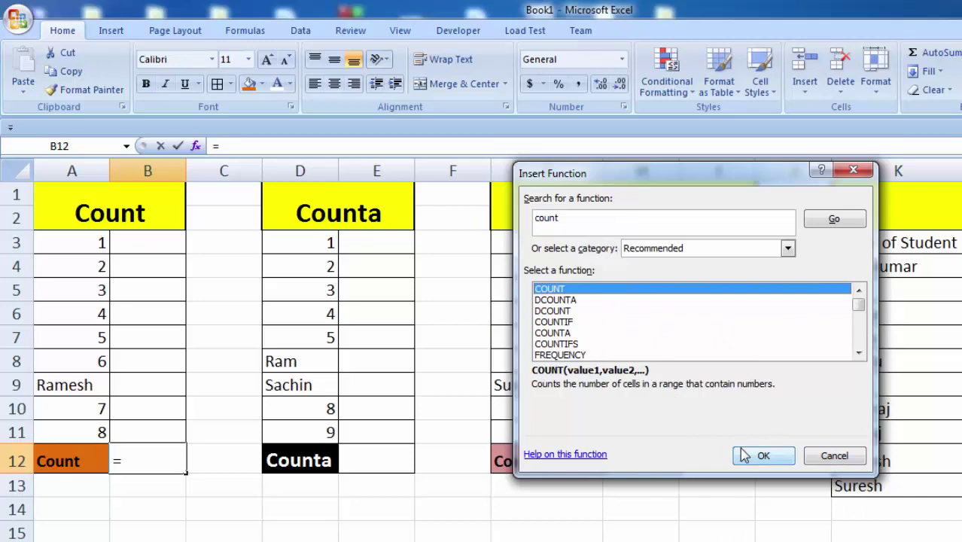
pyautogui.click(743, 455)
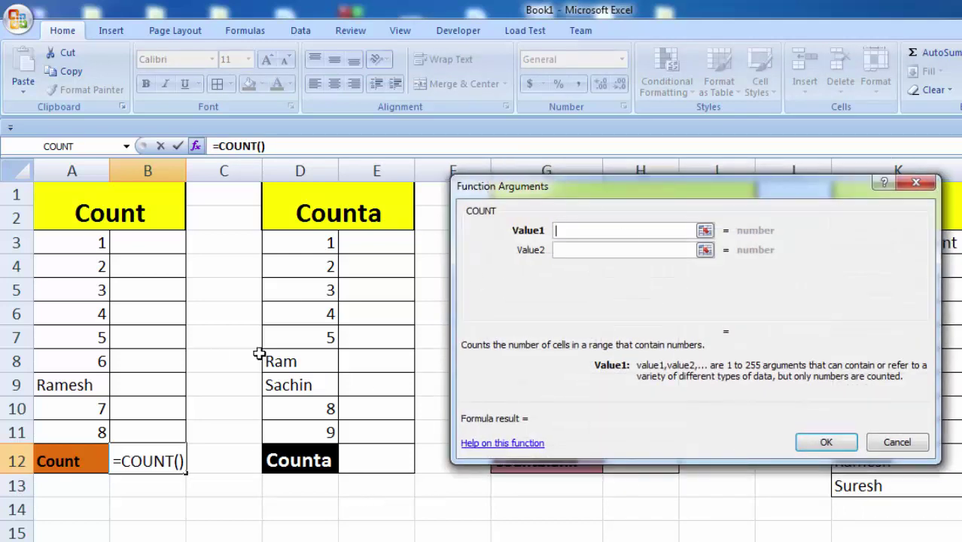
# Give COUNT the range A3:A11 so B12 returns 8.
pyautogui.moveTo(75, 242); pyautogui.dragTo(82, 430)
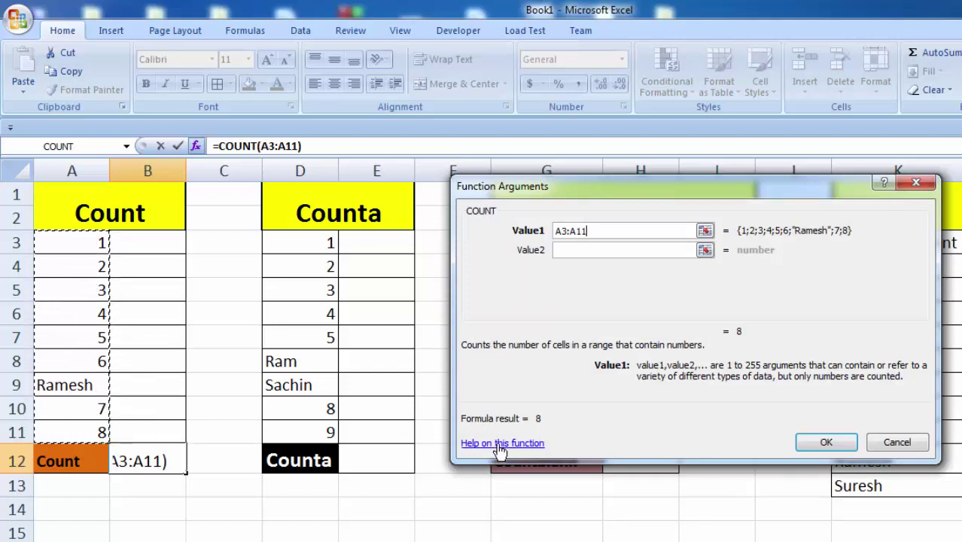
pyautogui.click(817, 450)
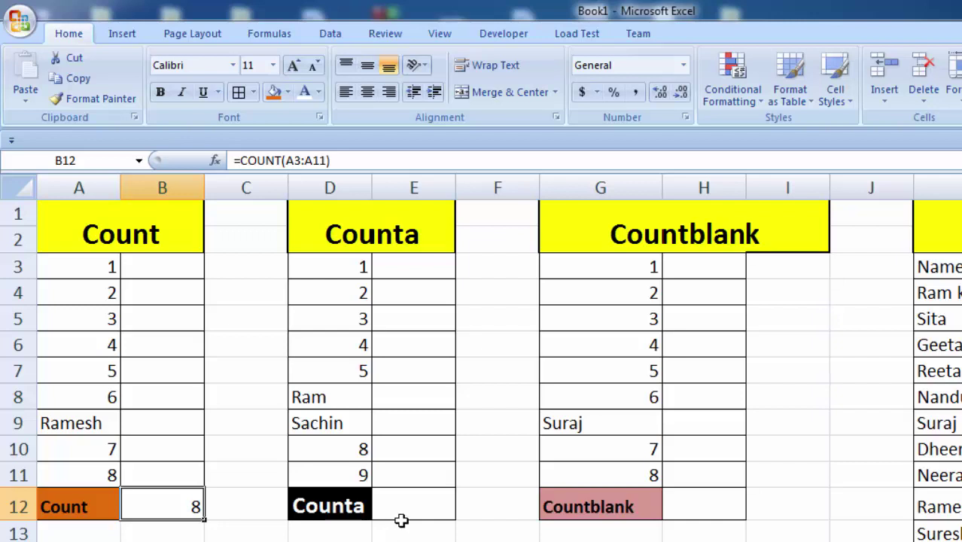
# Enter =COUNTA(D3:D11) in E12, returning 9, and check the formula.
pyautogui.click(402, 521)
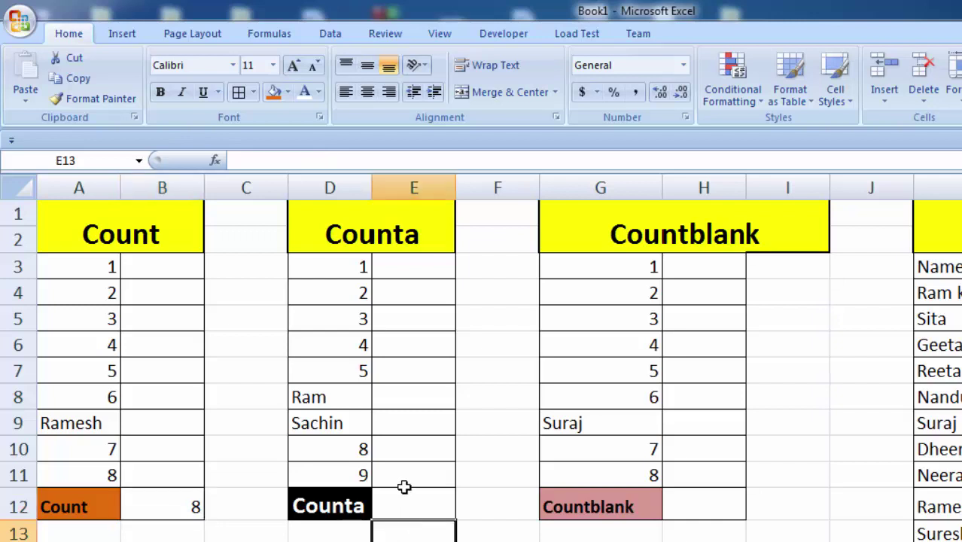
pyautogui.click(401, 504)
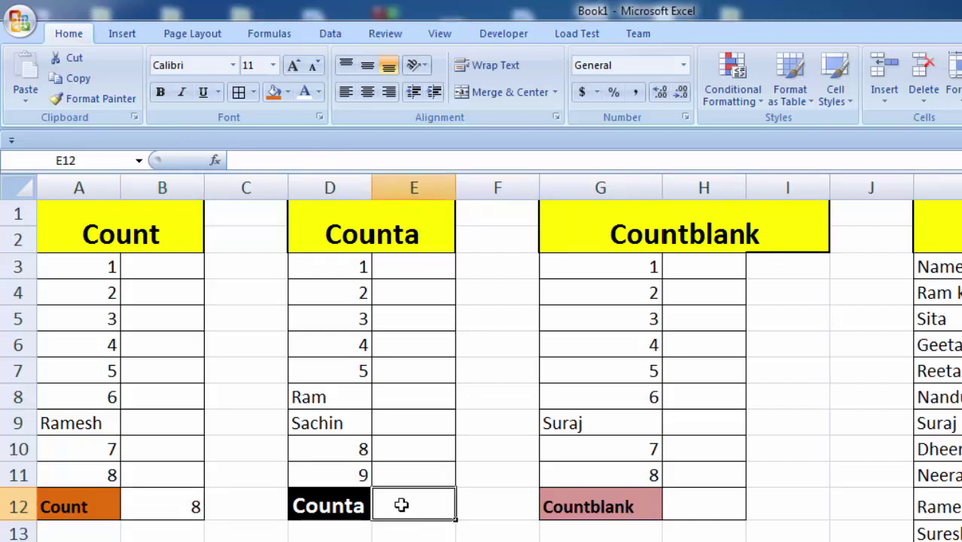
pyautogui.write('=')
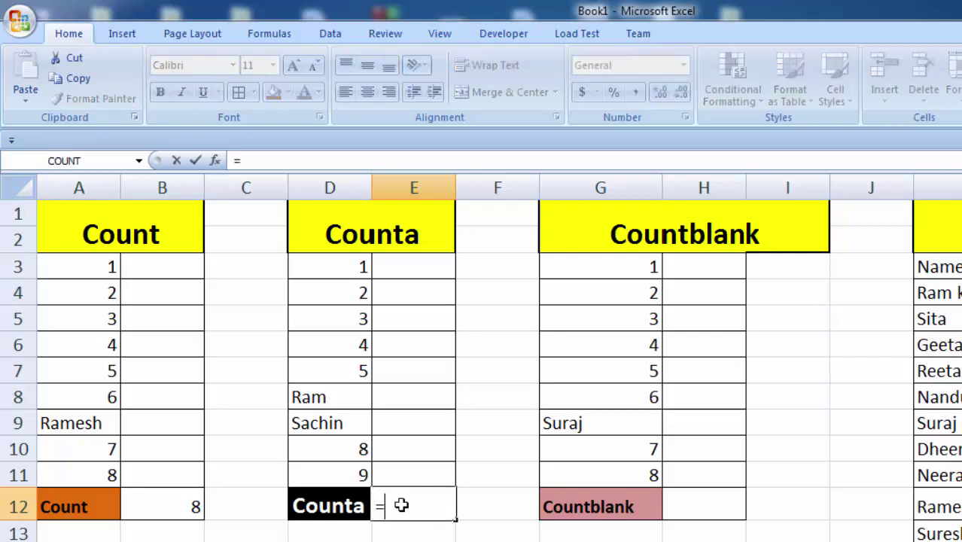
pyautogui.write('co')
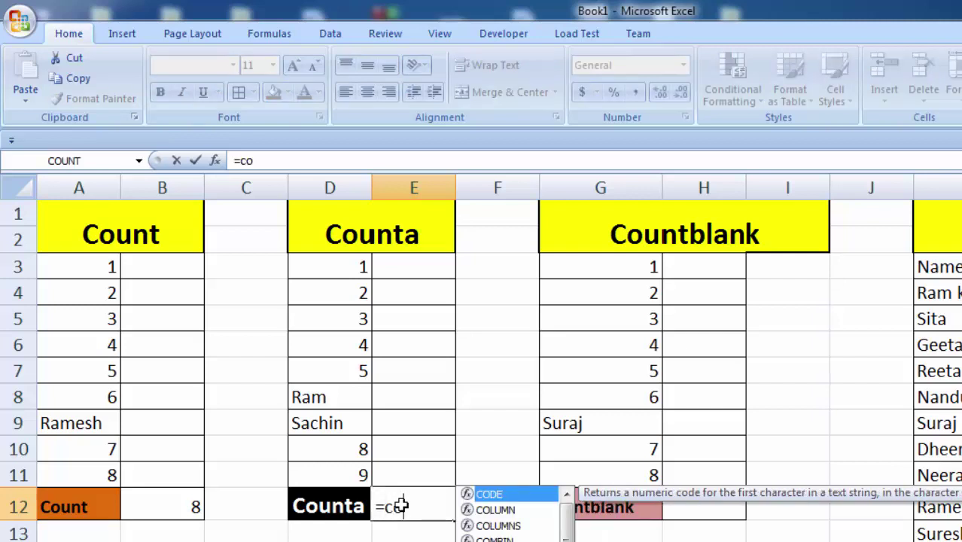
pyautogui.write('unta')
pyautogui.press('Tab')
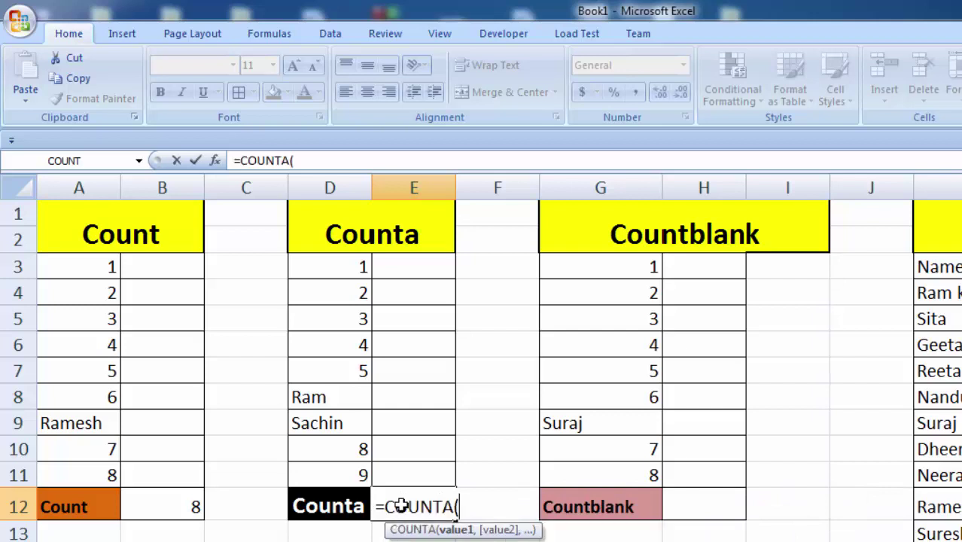
pyautogui.click(345, 268)
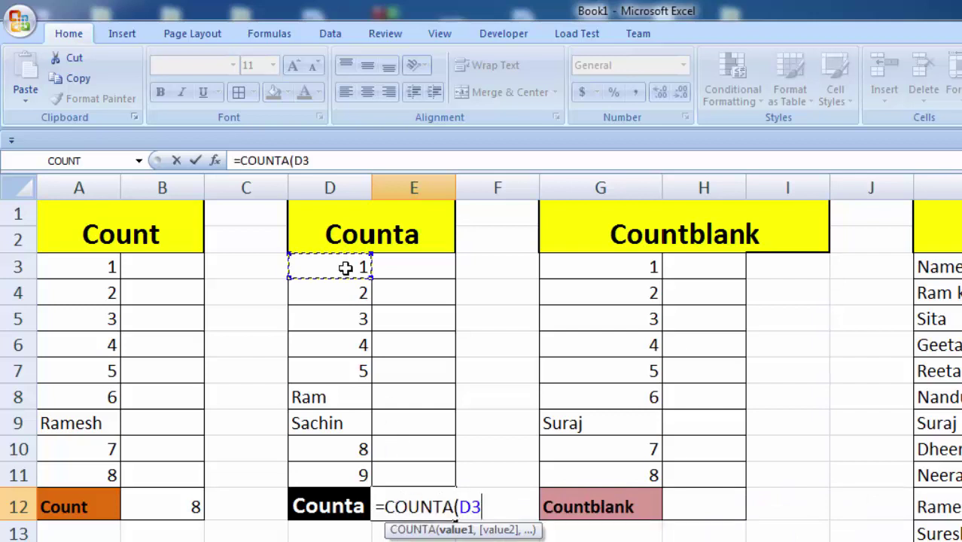
pyautogui.moveTo(345, 268); pyautogui.dragTo(336, 473)
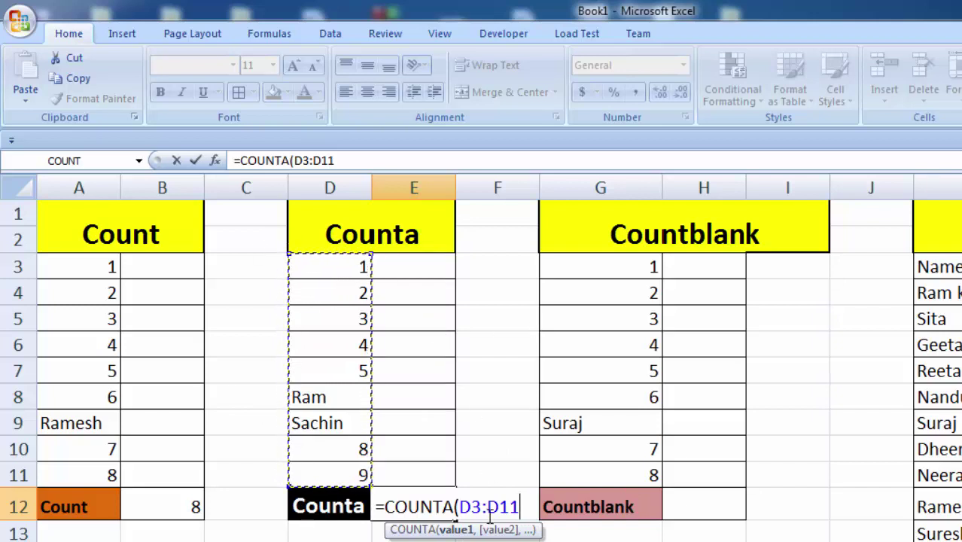
pyautogui.write(')')
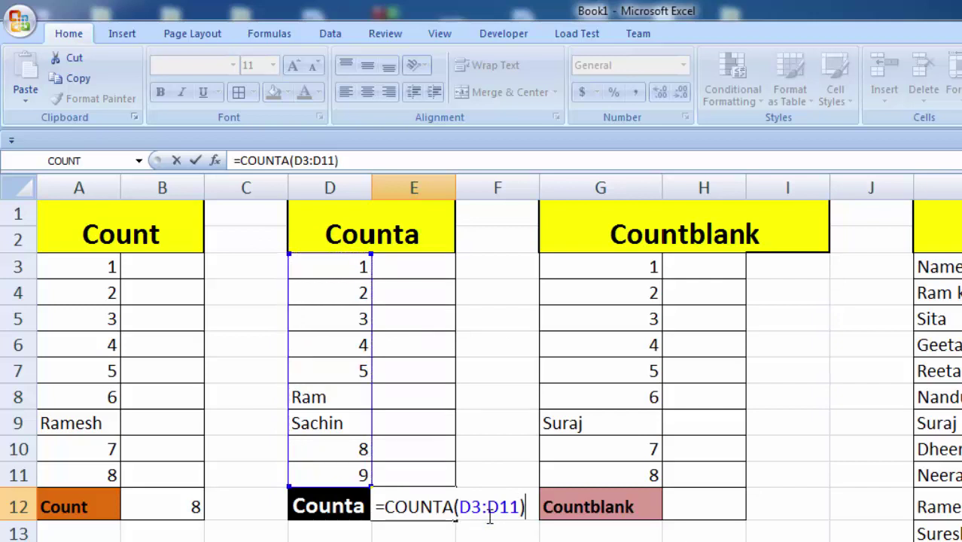
pyautogui.press('Return')
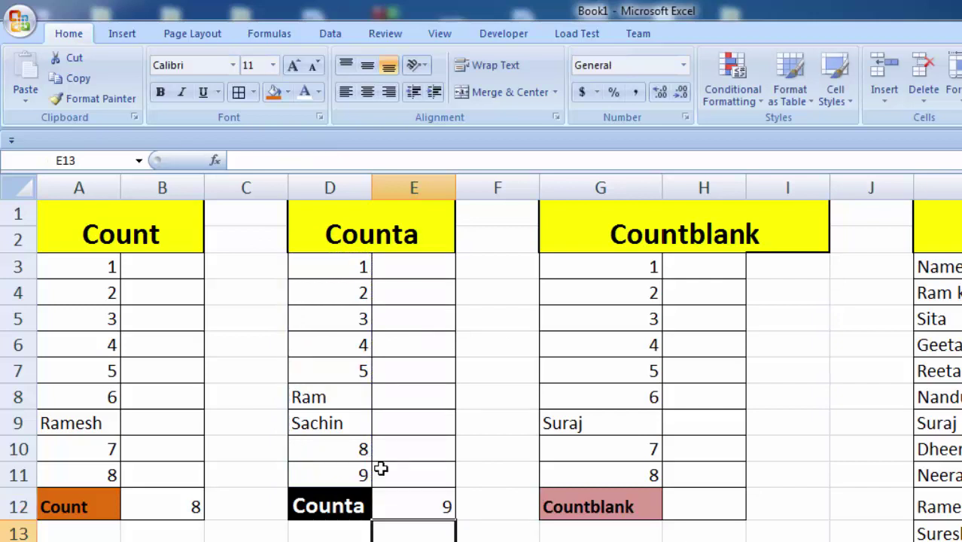
pyautogui.click(434, 512)
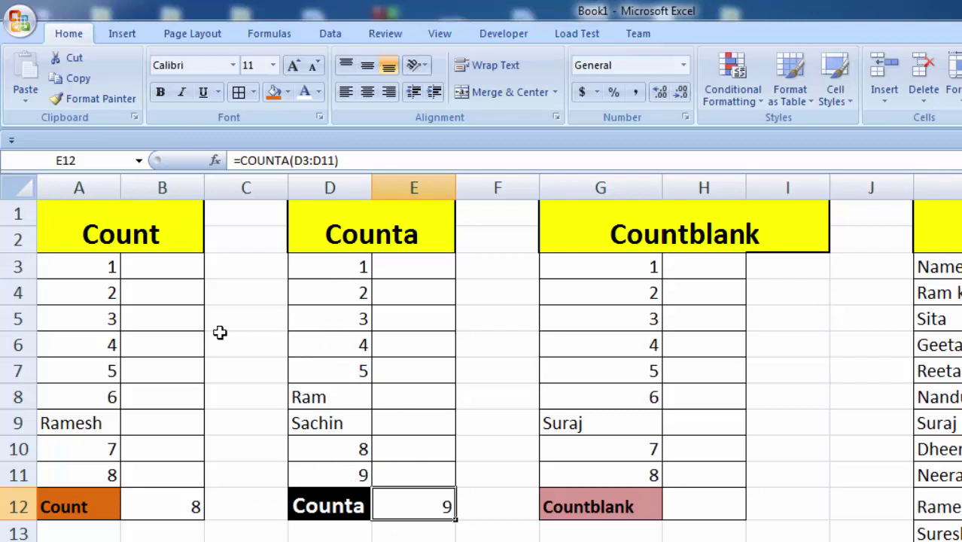
# Enter =COUNTBLANK(G3:G11) in H12, which returns 0.
pyautogui.click(697, 511)
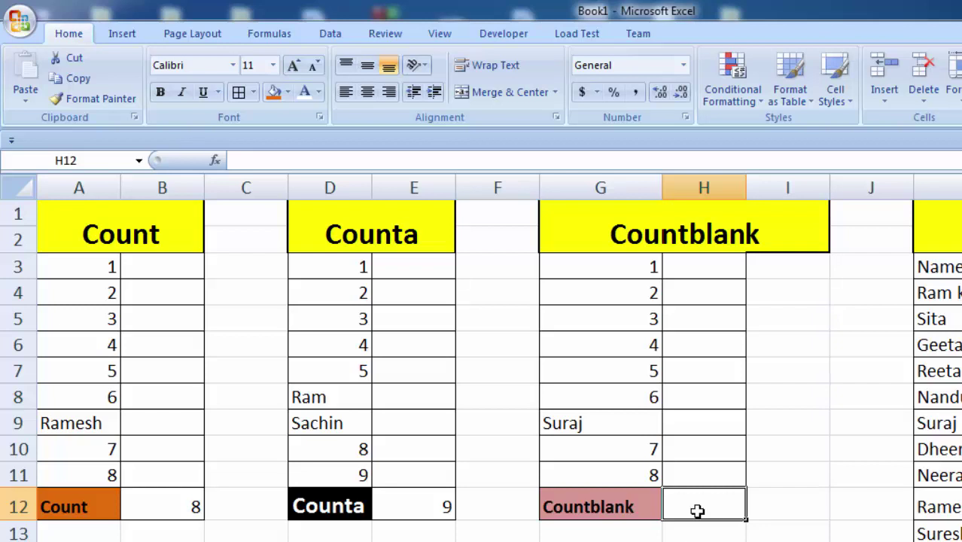
pyautogui.write('=co')
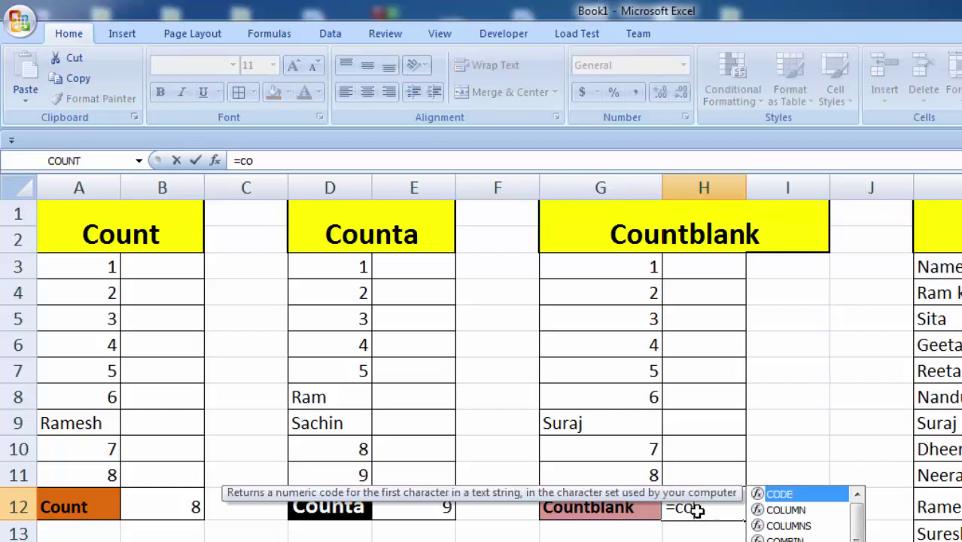
pyautogui.write('unt')
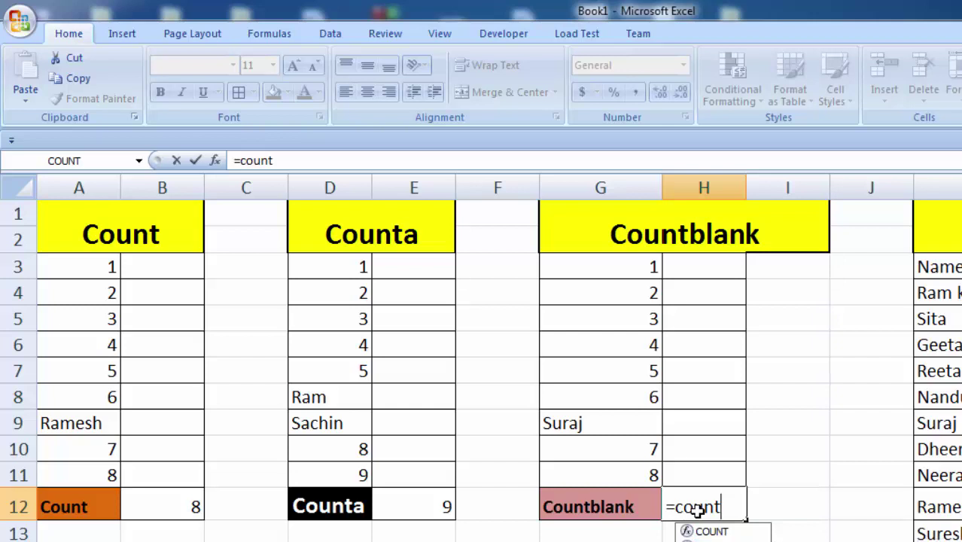
pyautogui.press('Down')
pyautogui.press('Down')
pyautogui.press('Tab')
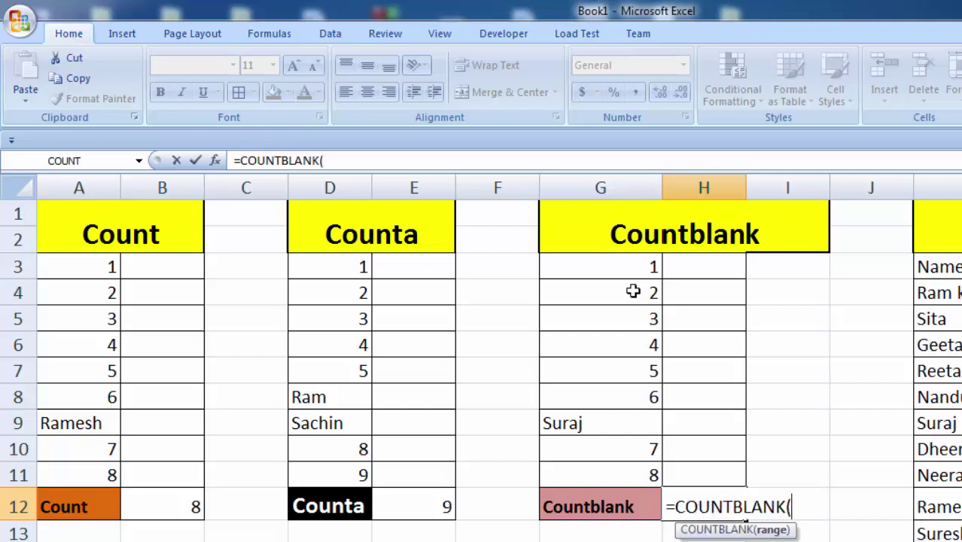
pyautogui.moveTo(619, 267); pyautogui.dragTo(618, 474)
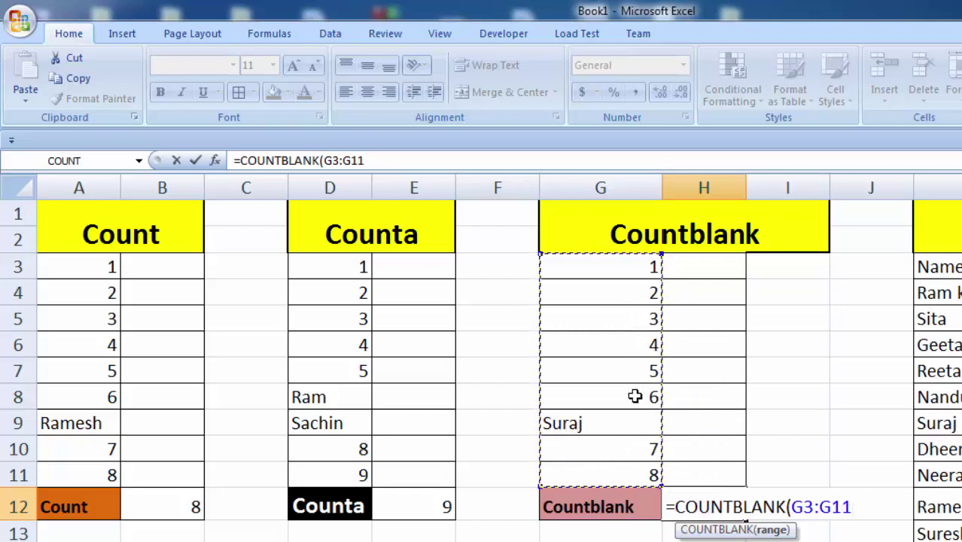
pyautogui.write(')')
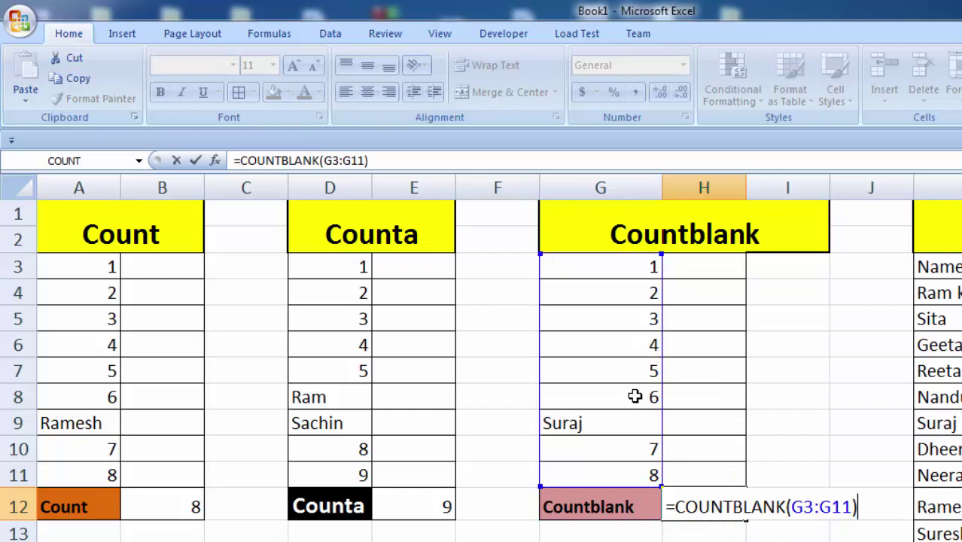
pyautogui.press('Return')
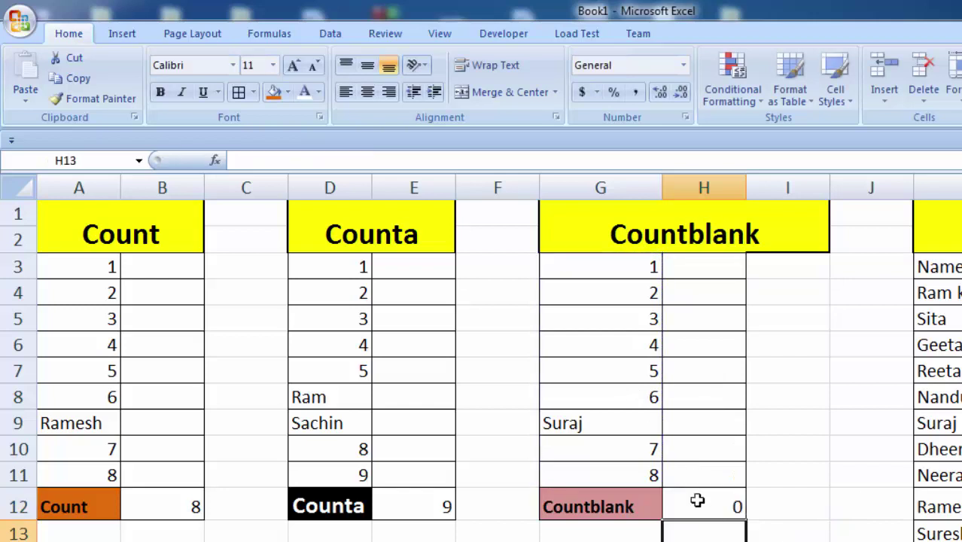
# Empty G9 (Suraj), G10 (7) and G7 (4) so the COUNTBLANK result in H12 becomes 3.
pyautogui.click(698, 507)
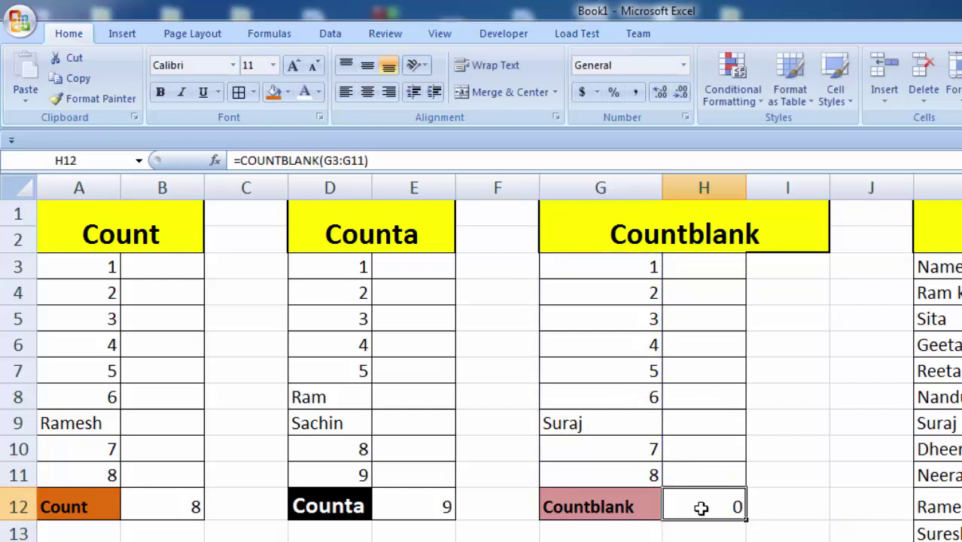
pyautogui.click(607, 427)
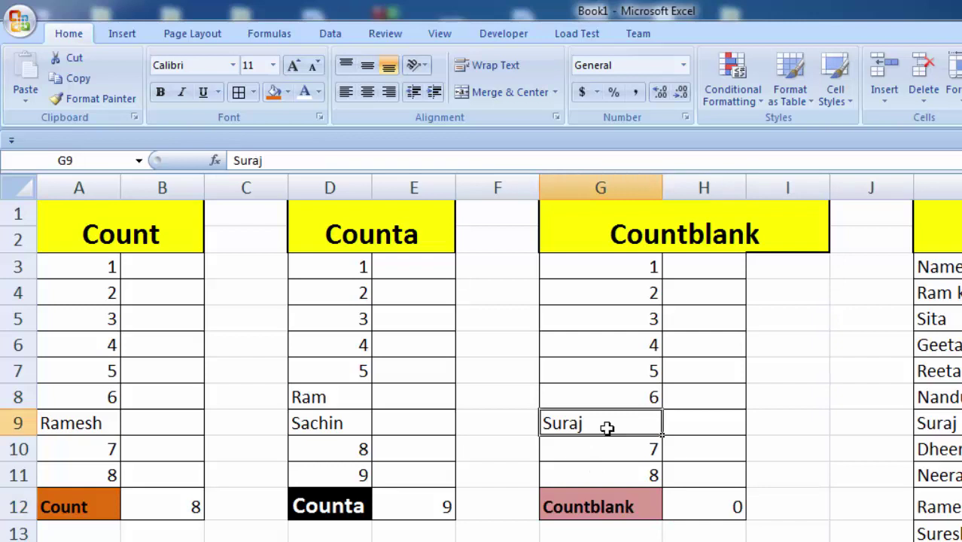
pyautogui.press('BackSpace')
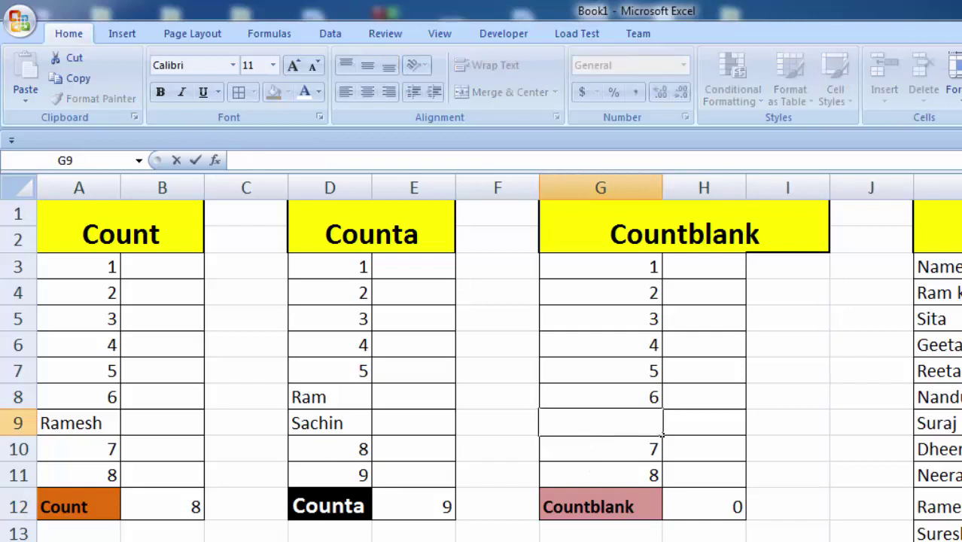
pyautogui.press('Return')
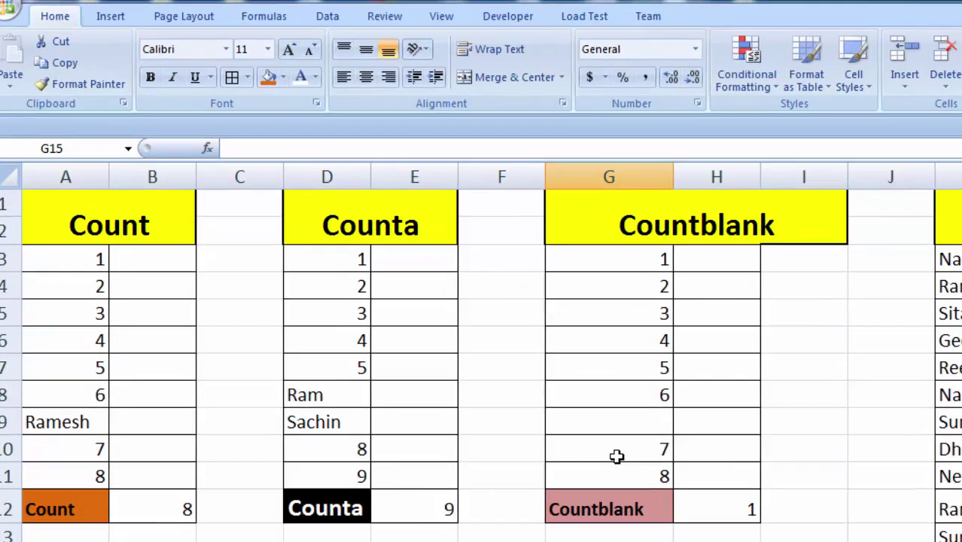
pyautogui.click(619, 449)
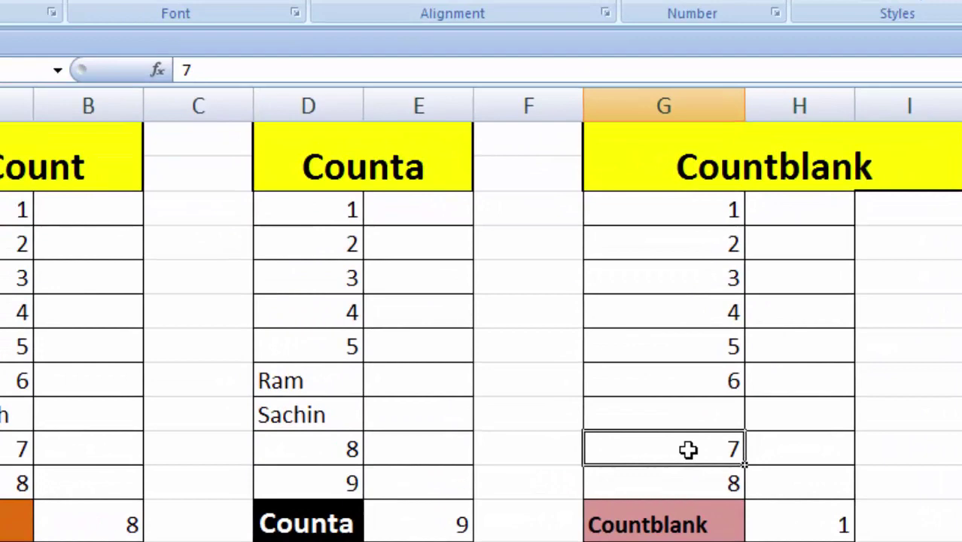
pyautogui.press('BackSpace')
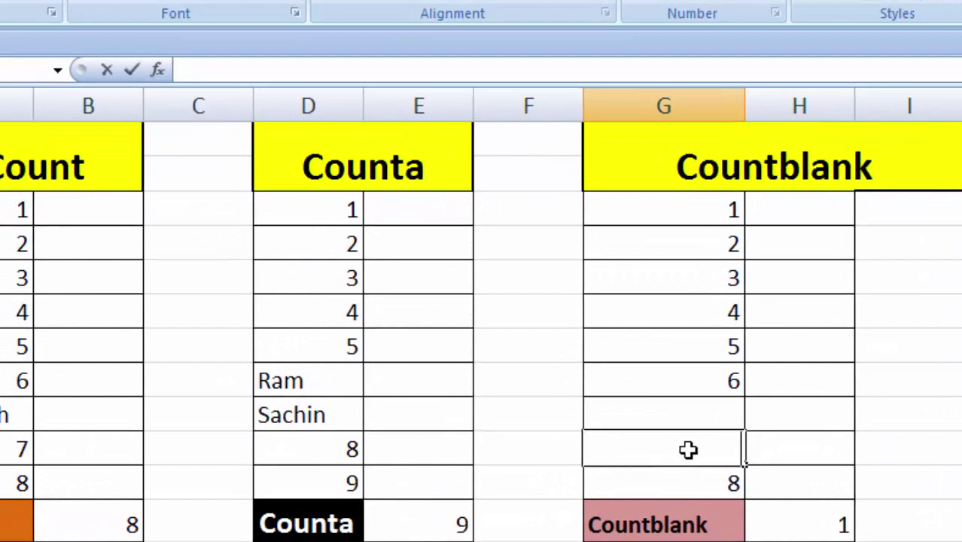
pyautogui.press('Return')
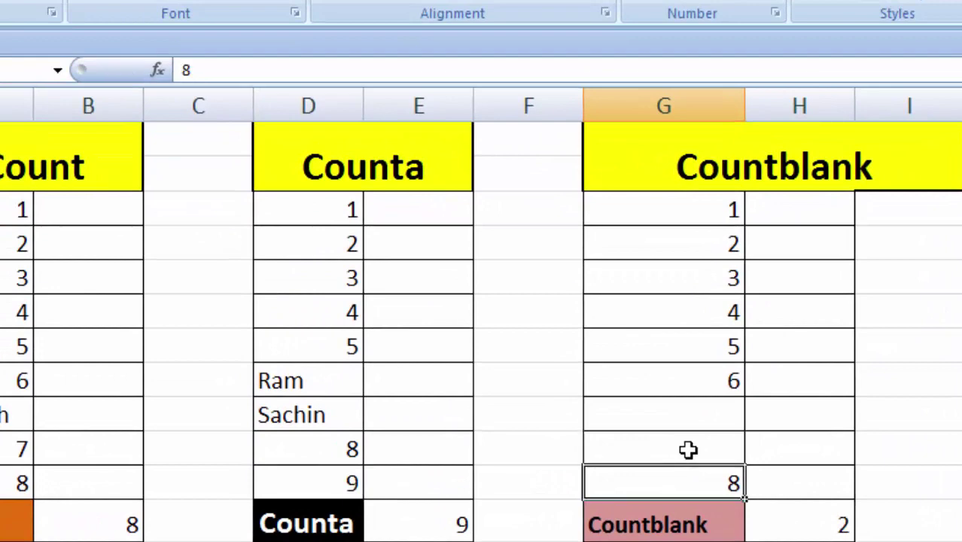
pyautogui.click(729, 309)
pyautogui.press('BackSpace')
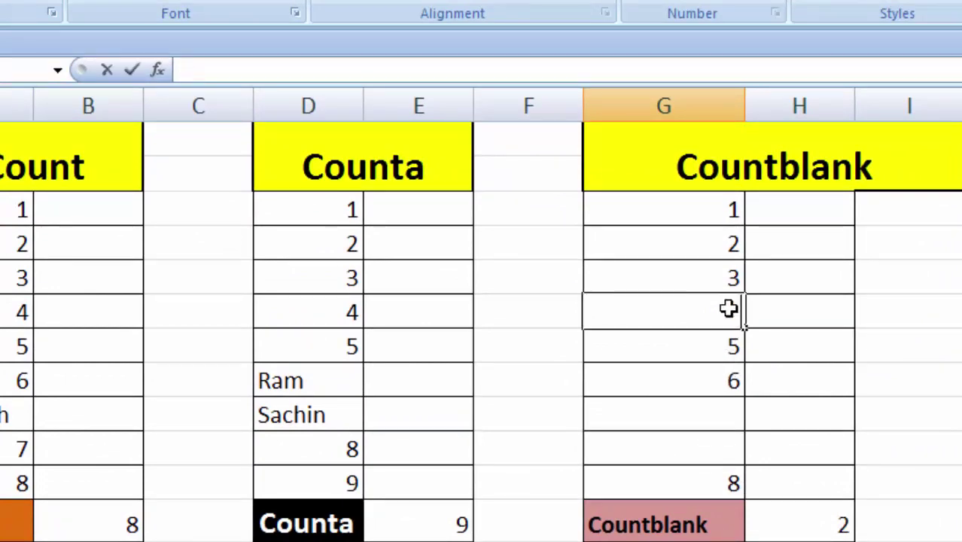
pyautogui.click(908, 452)
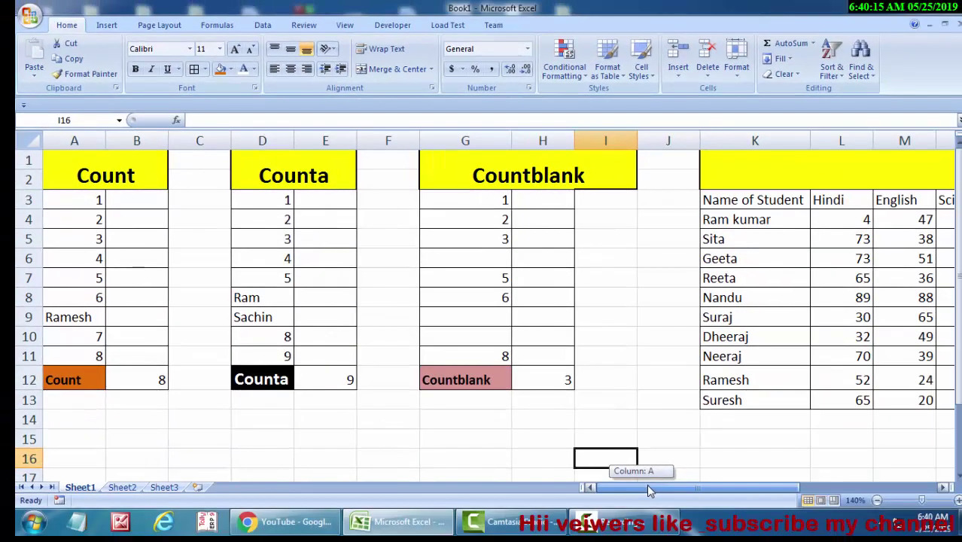
pyautogui.moveTo(646, 487); pyautogui.dragTo(808, 484)
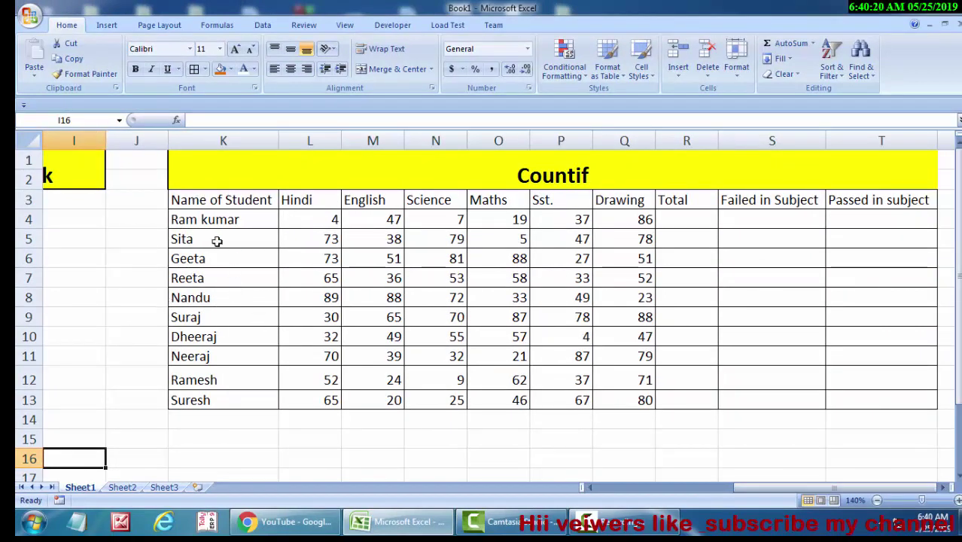
# Enter =SUM(L4:Q4) in R4 and fill it down to R13, giving totals 200 to 303.
pyautogui.click(679, 218)
pyautogui.write('=')
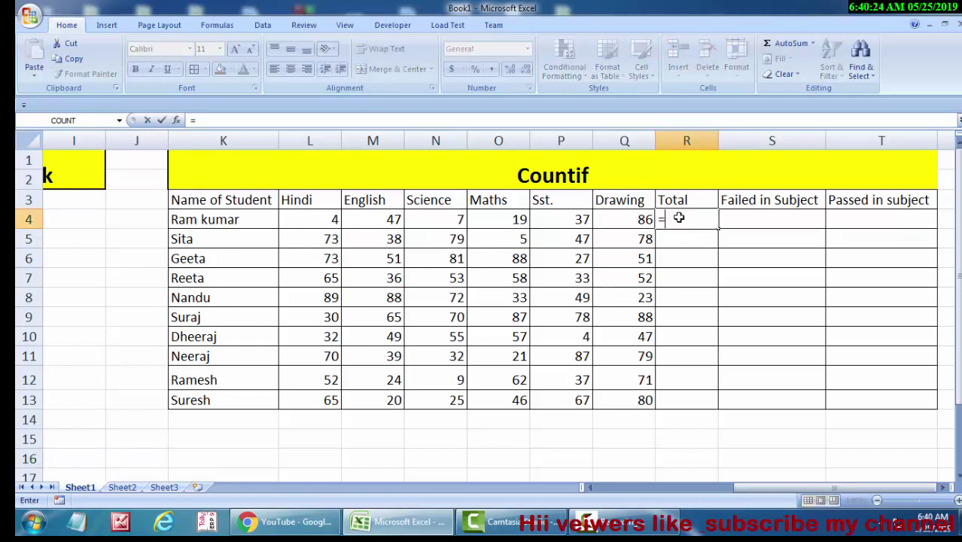
pyautogui.write('sum')
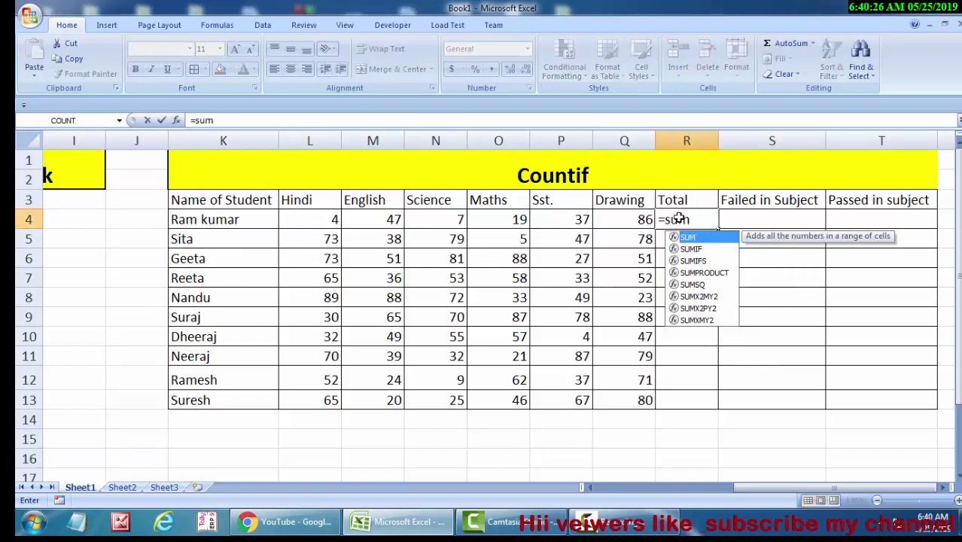
pyautogui.press('Tab')
pyautogui.moveTo(323, 219)
pyautogui.mouseDown()
pyautogui.moveTo(595, 205)
pyautogui.moveTo(601, 216)
pyautogui.mouseUp()
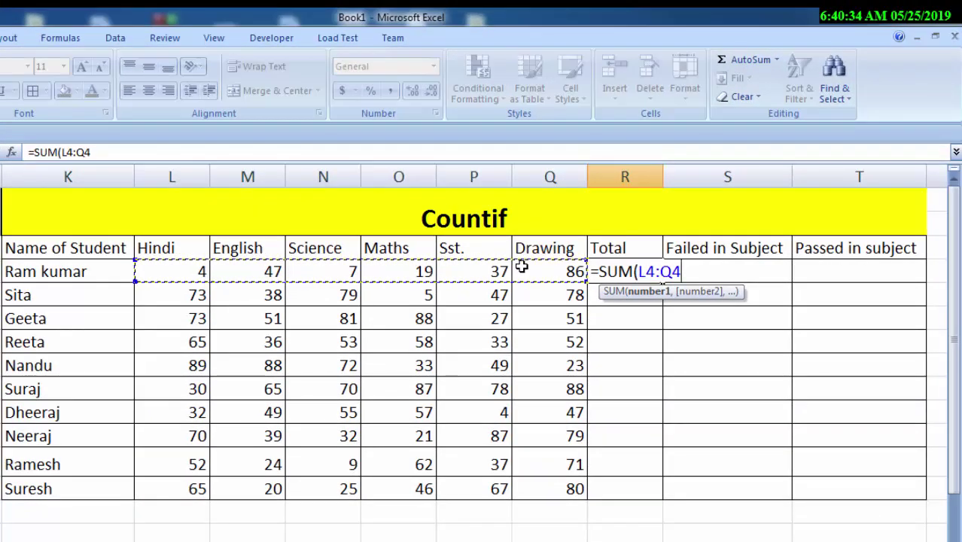
pyautogui.write(')')
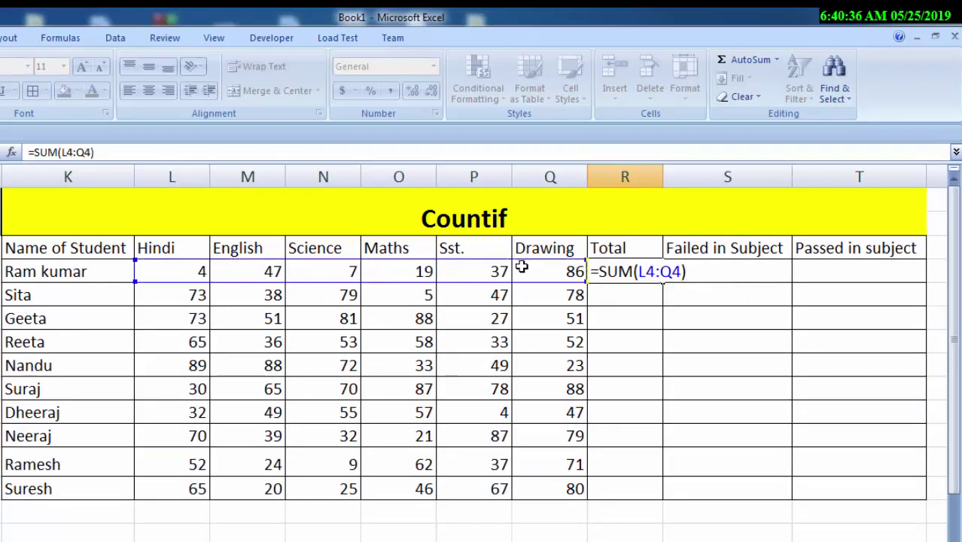
pyautogui.press('Return')
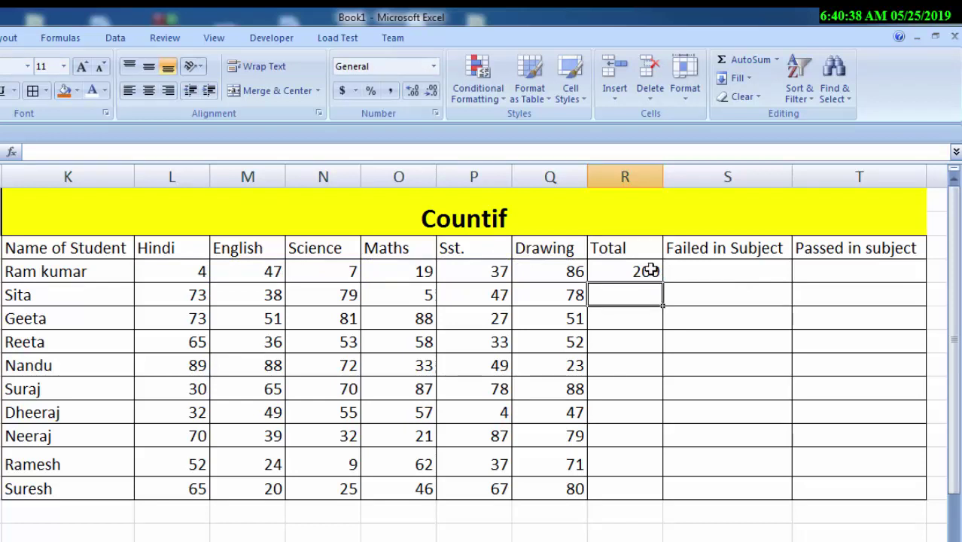
pyautogui.click(651, 273)
pyautogui.doubleClick(664, 282)
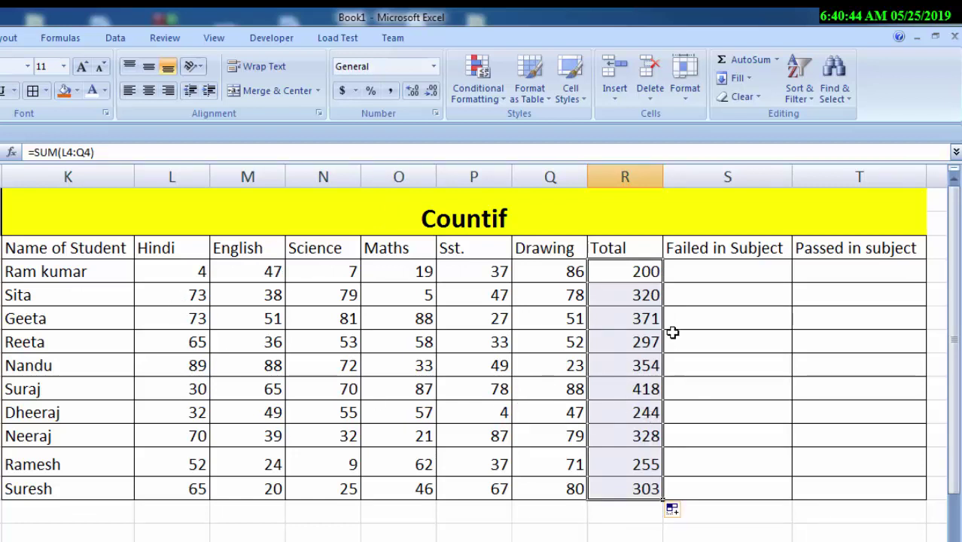
pyautogui.click(701, 272)
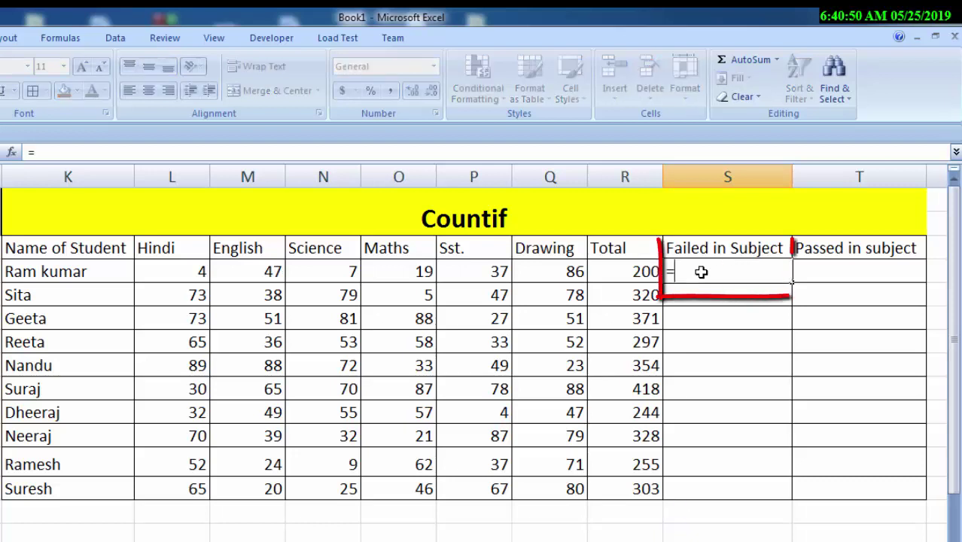
pyautogui.write('=cou')
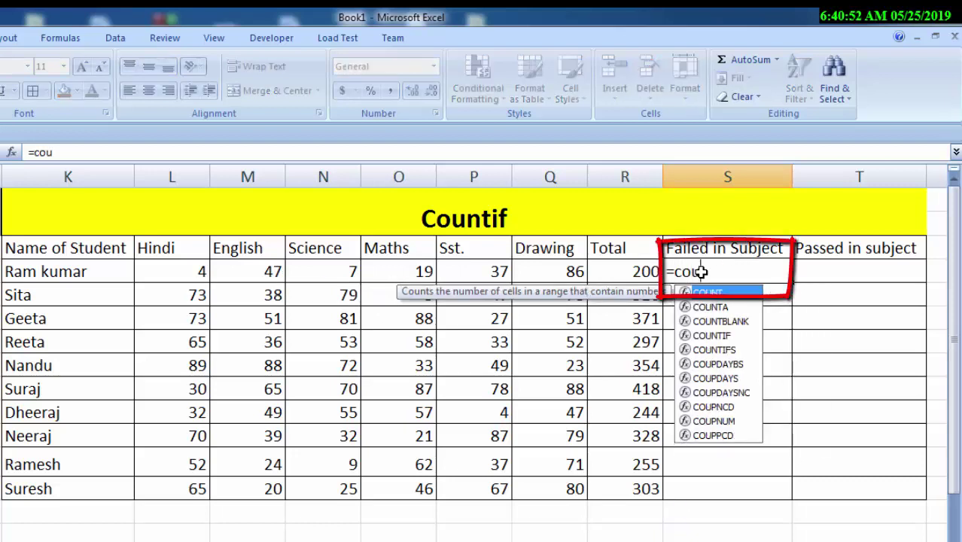
pyautogui.write('nti')
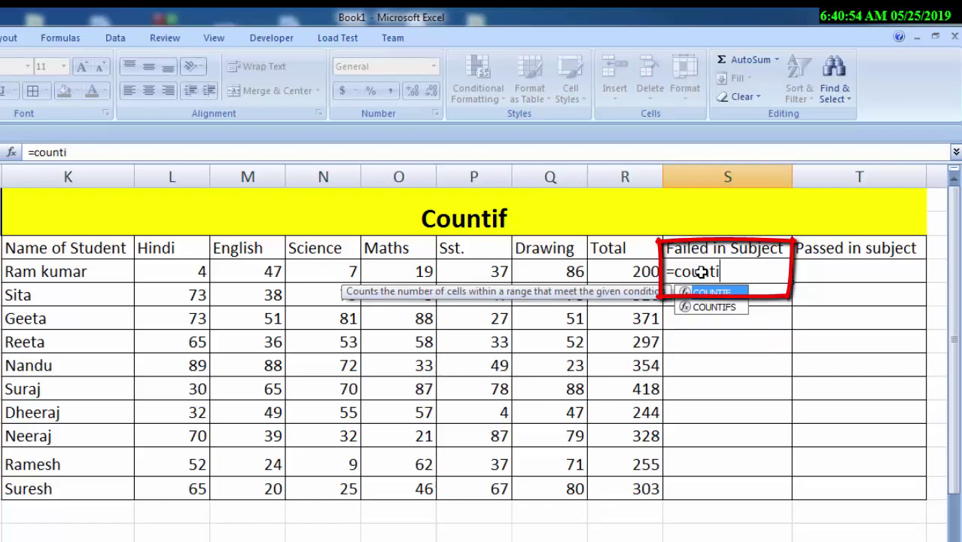
pyautogui.write('f(')
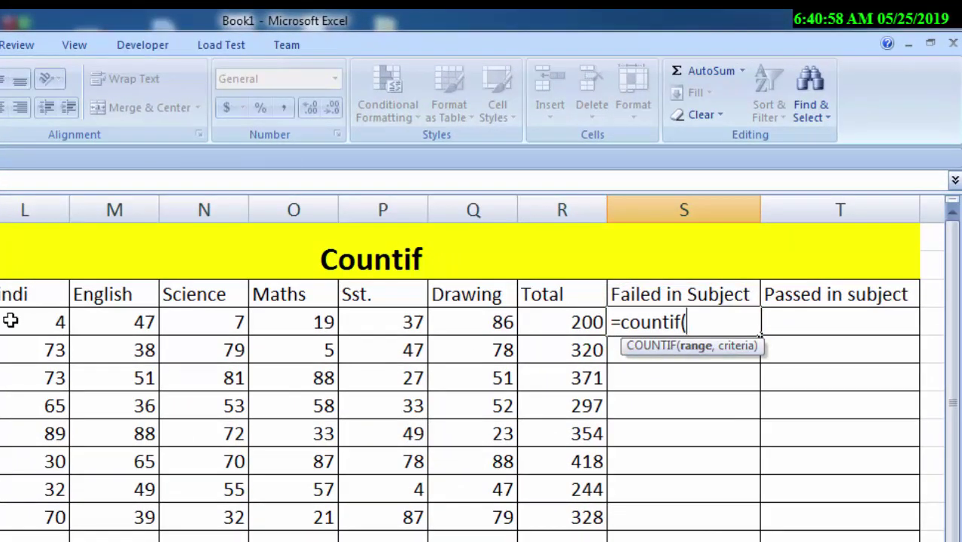
pyautogui.moveTo(11, 320); pyautogui.dragTo(452, 319)
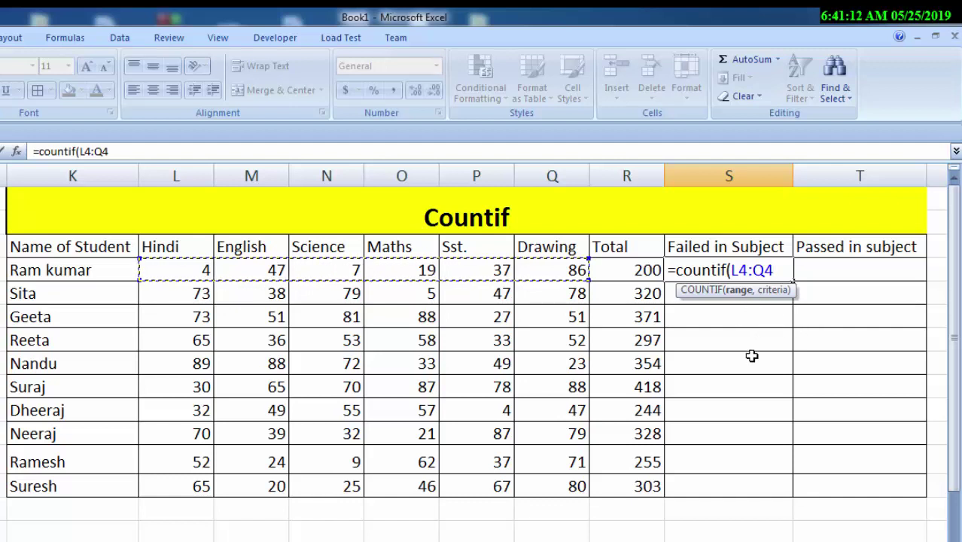
pyautogui.write(',<')
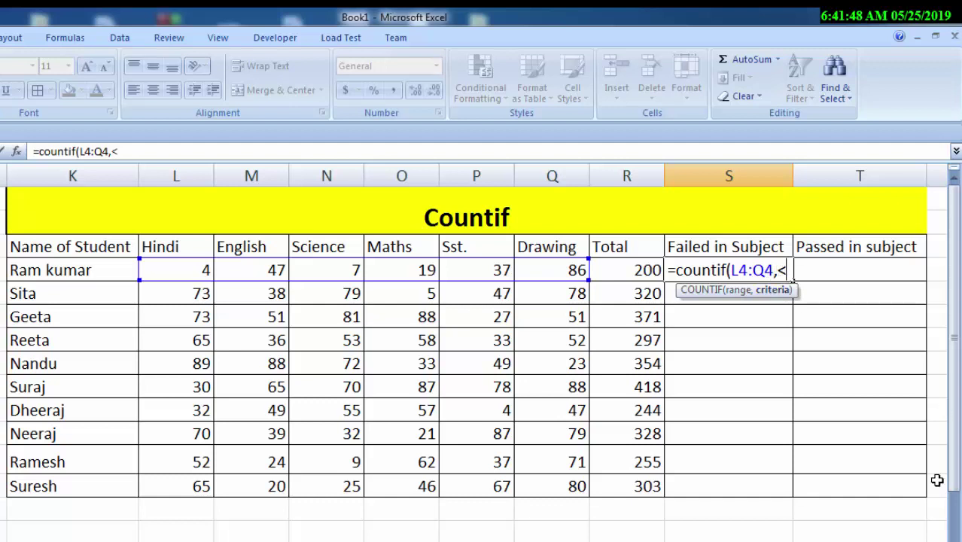
pyautogui.write('3')
pyautogui.write('3')
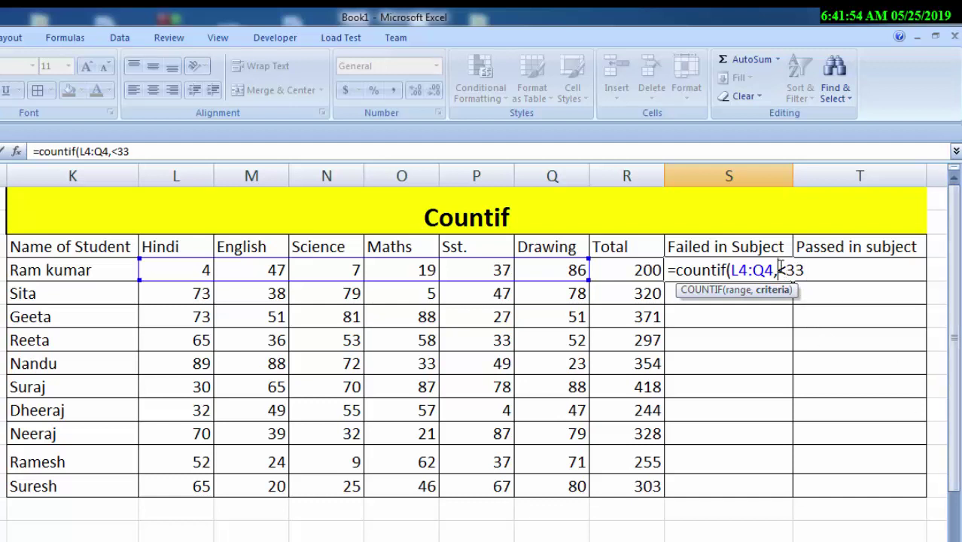
pyautogui.write('"')
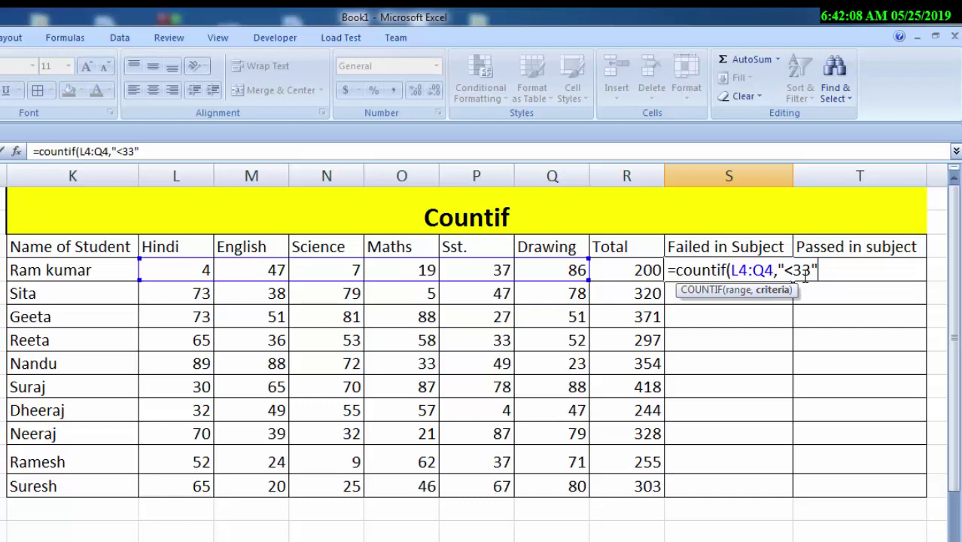
pyautogui.write(')')
pyautogui.press('Return')
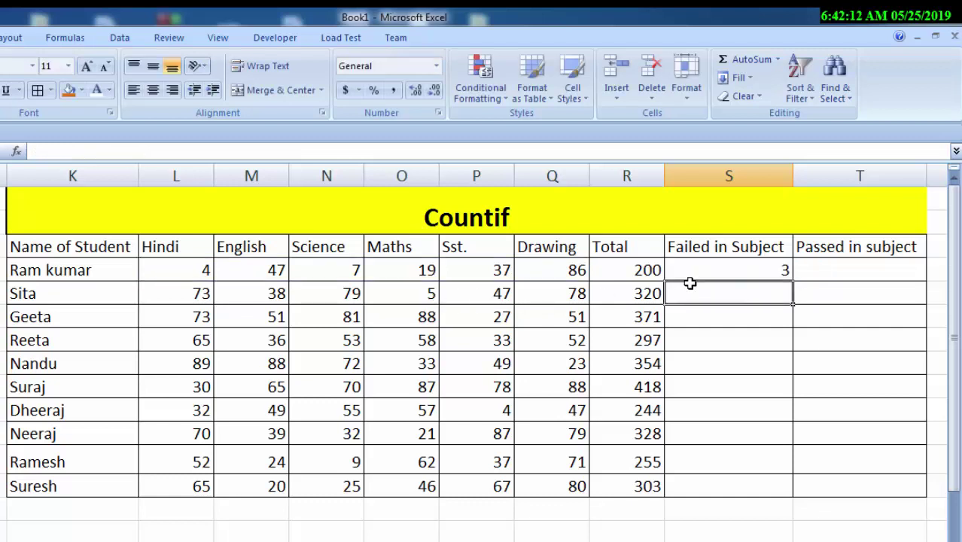
# Check the failing marks 4, 7 and 19, then fill the S4 COUNTIF down to S13.
pyautogui.click(194, 268)
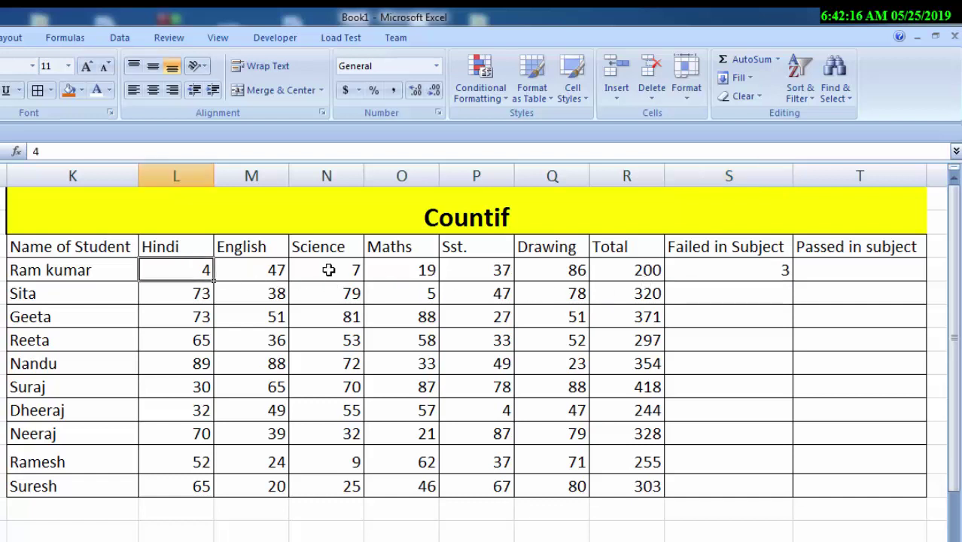
pyautogui.click(329, 269)
pyautogui.click(382, 268)
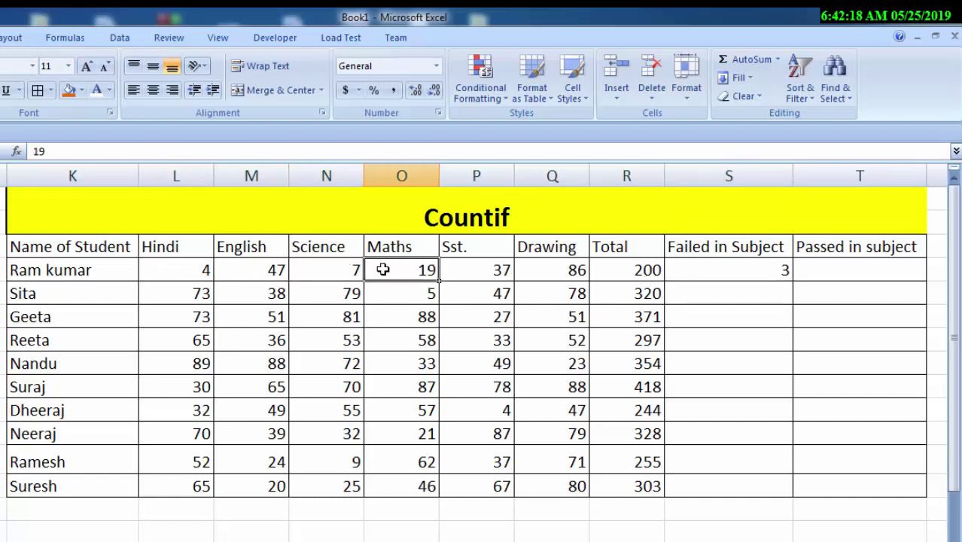
pyautogui.click(752, 265)
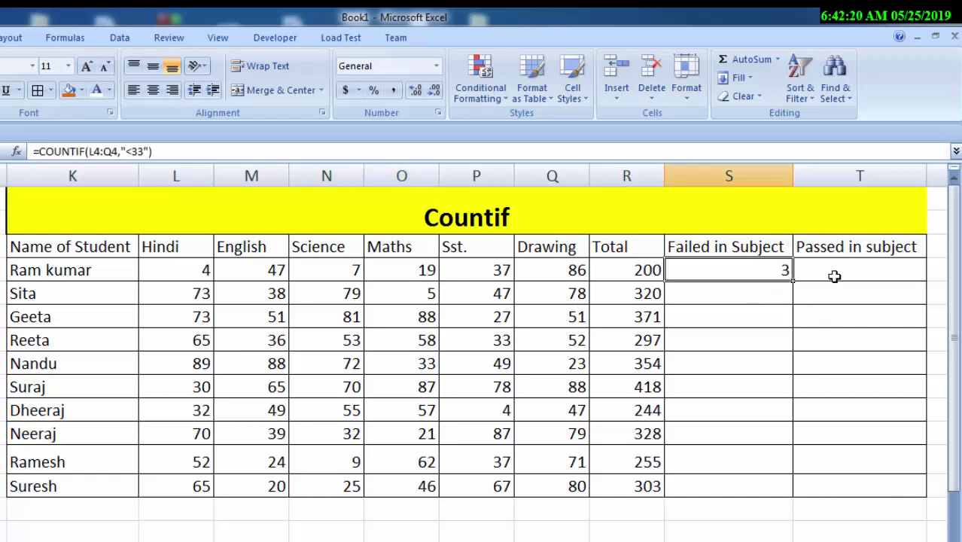
pyautogui.doubleClick(793, 279)
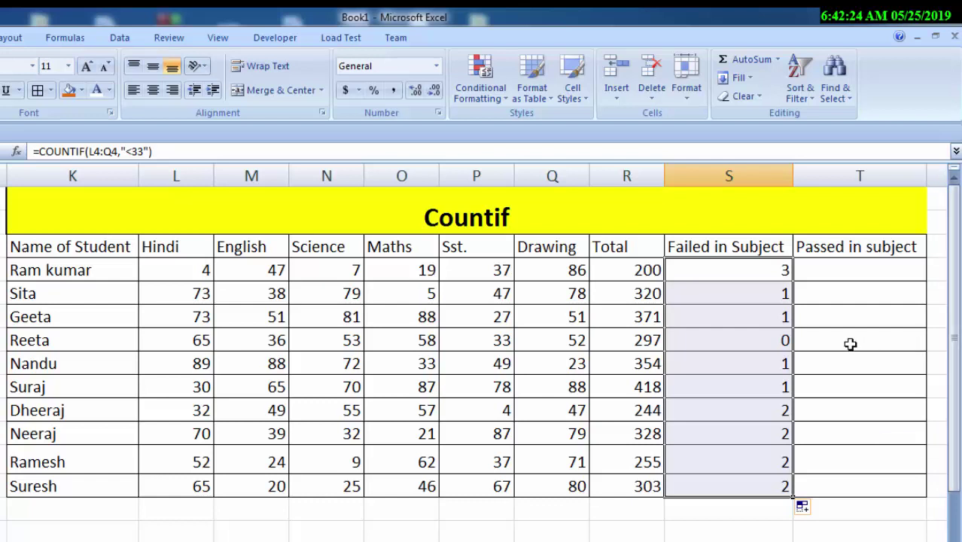
pyautogui.click(848, 266)
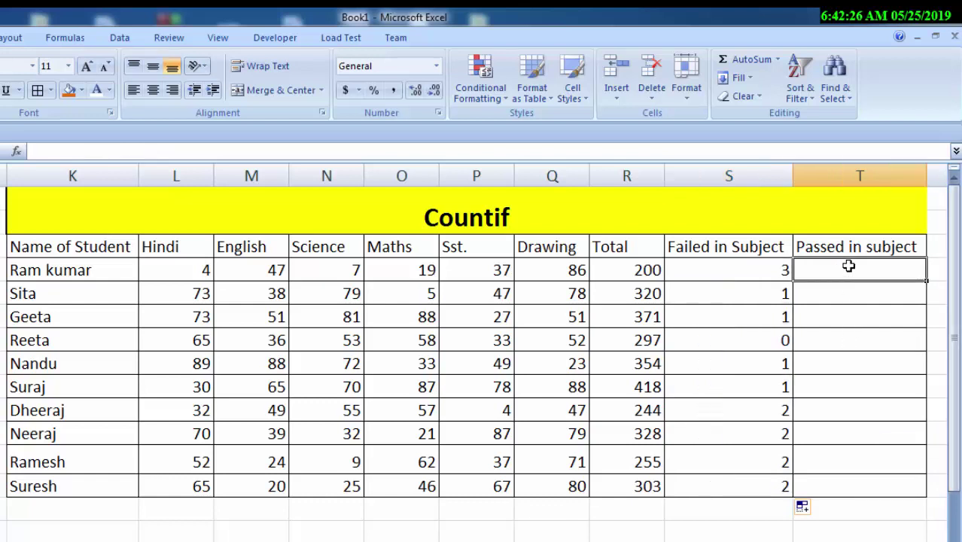
# Enter =COUNTIF(L4:Q4,">32") in T4 and fill it down to T13.
pyautogui.write('=cou')
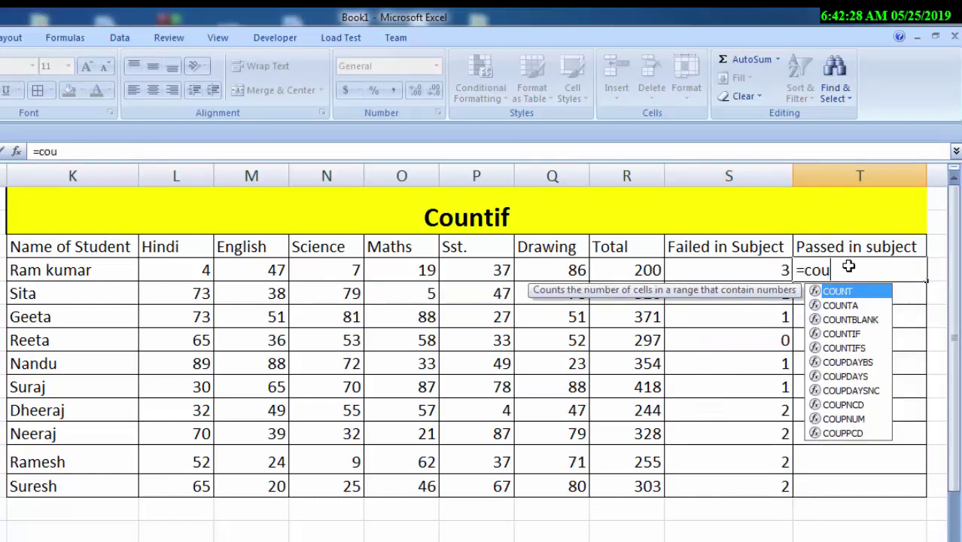
pyautogui.write('ntif')
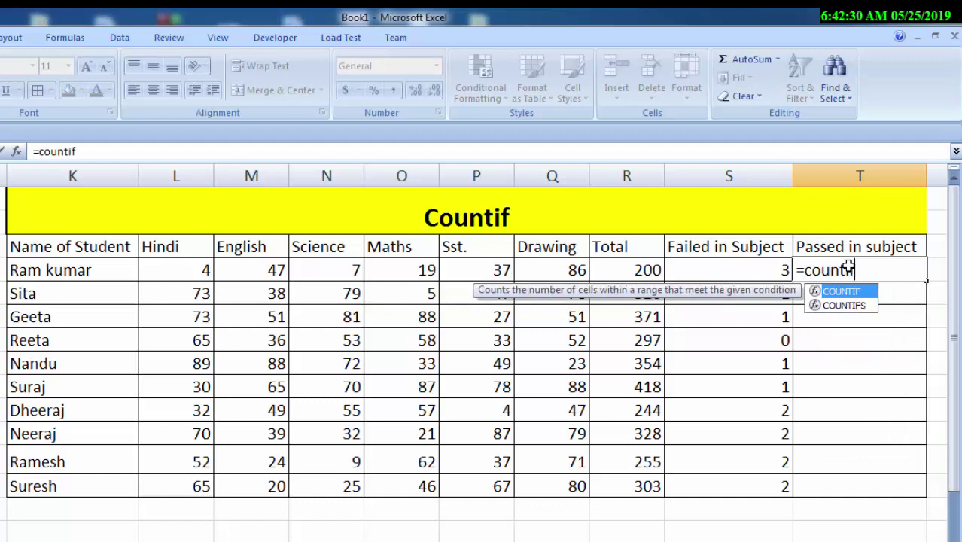
pyautogui.press('Tab')
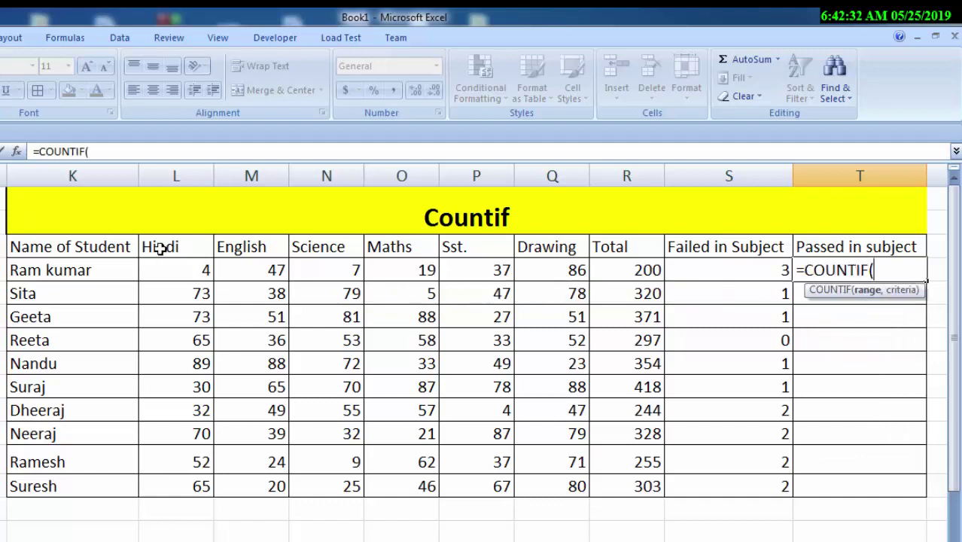
pyautogui.click(173, 266)
pyautogui.moveTo(173, 265); pyautogui.dragTo(539, 266)
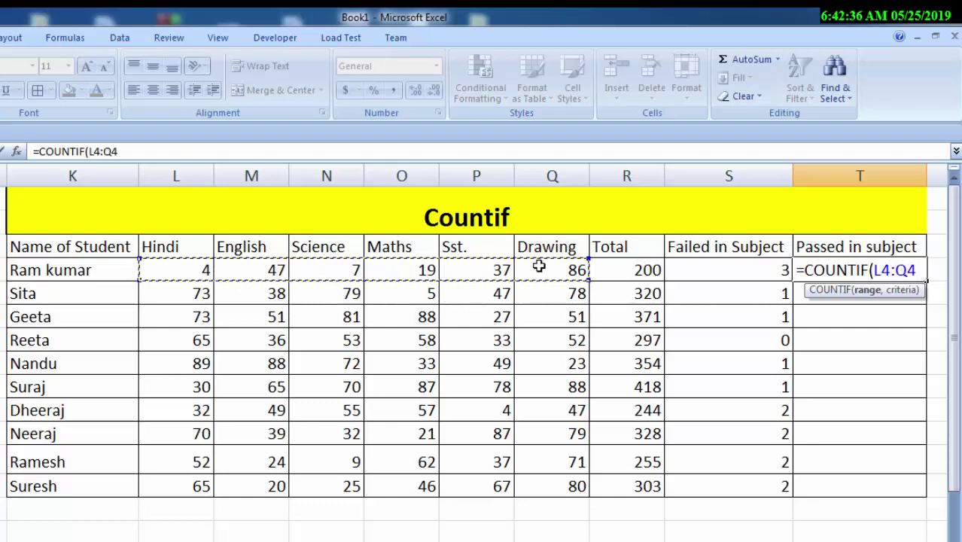
pyautogui.write(',')
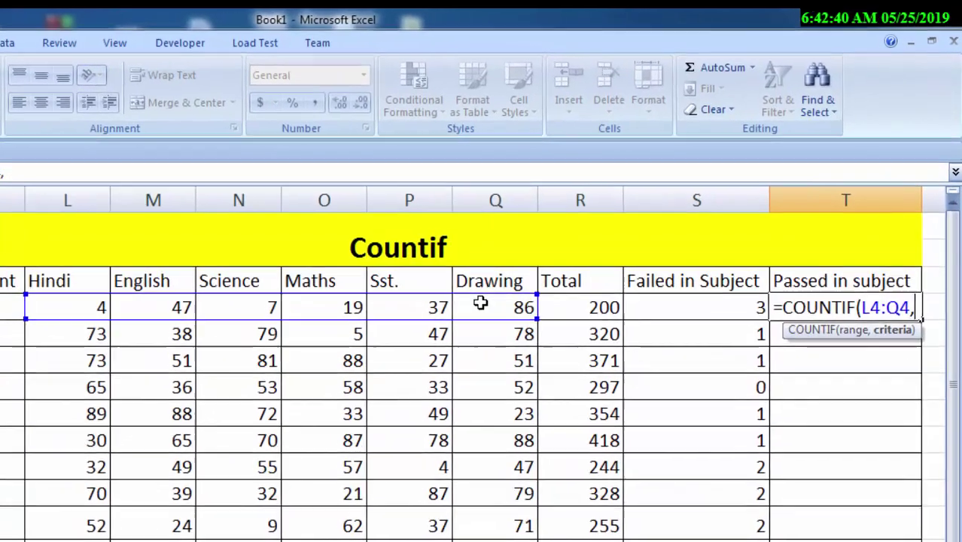
pyautogui.write('>')
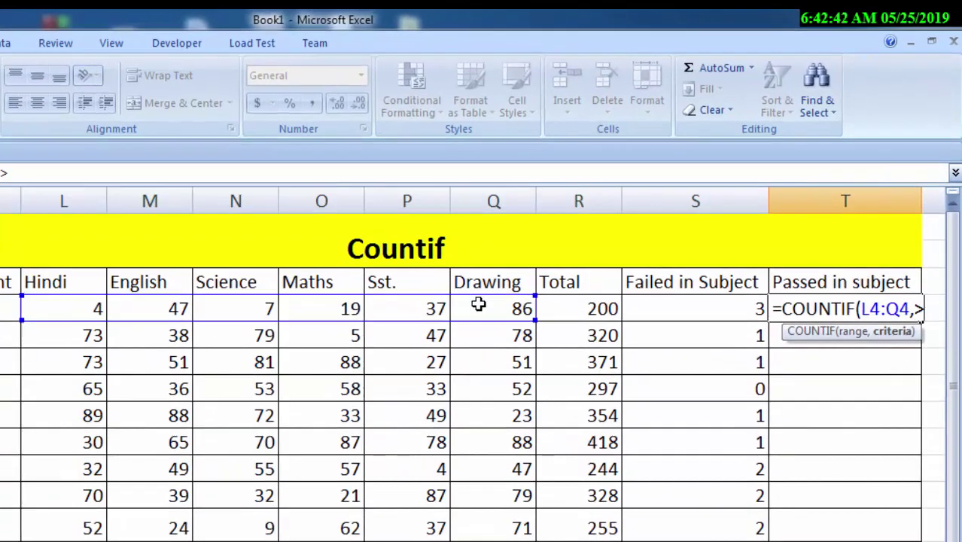
pyautogui.press('BackSpace')
pyautogui.write('"')
pyautogui.write('>')
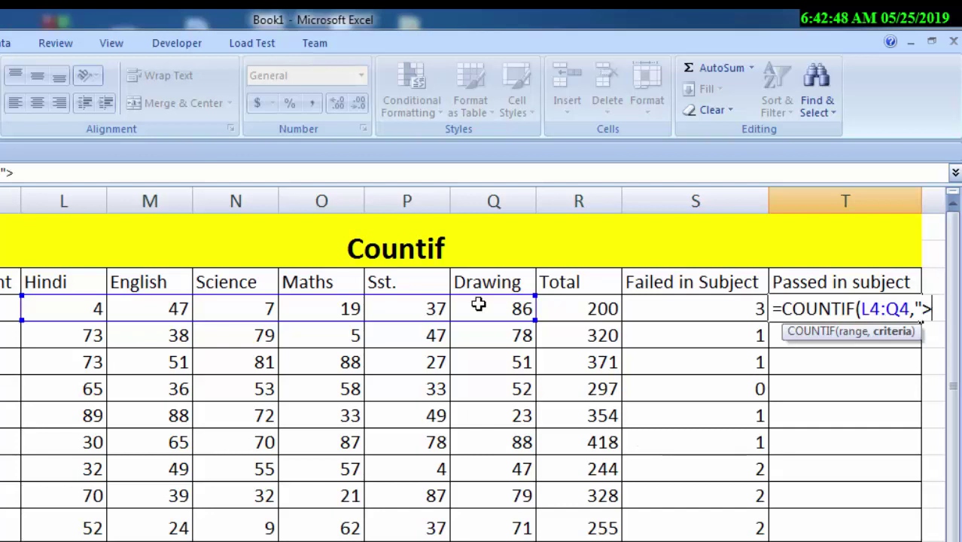
pyautogui.write('32"')
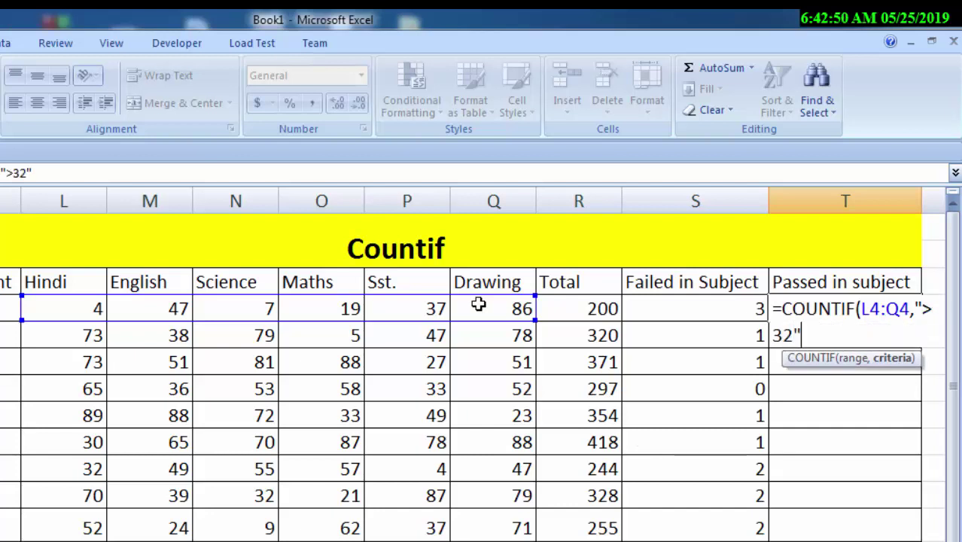
pyautogui.write(')')
pyautogui.press('Return')
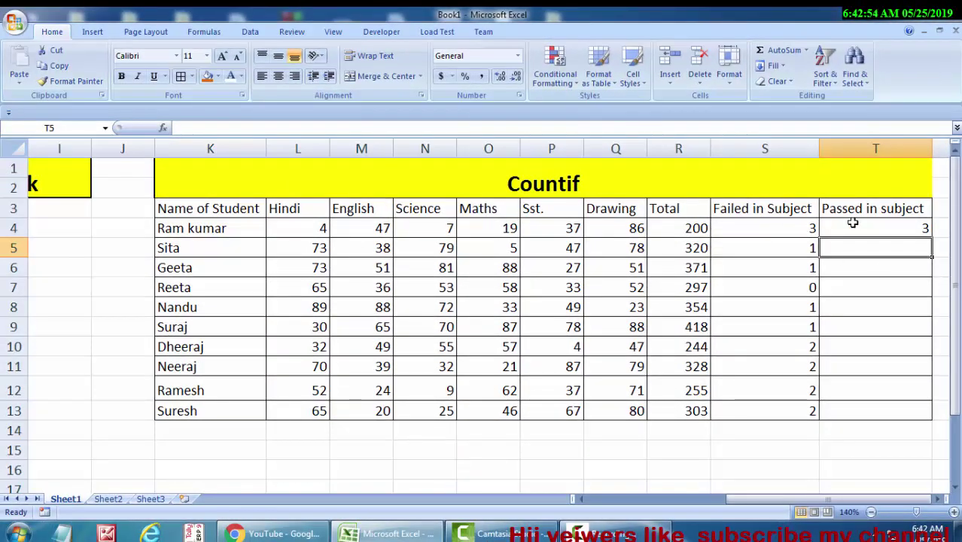
pyautogui.click(850, 224)
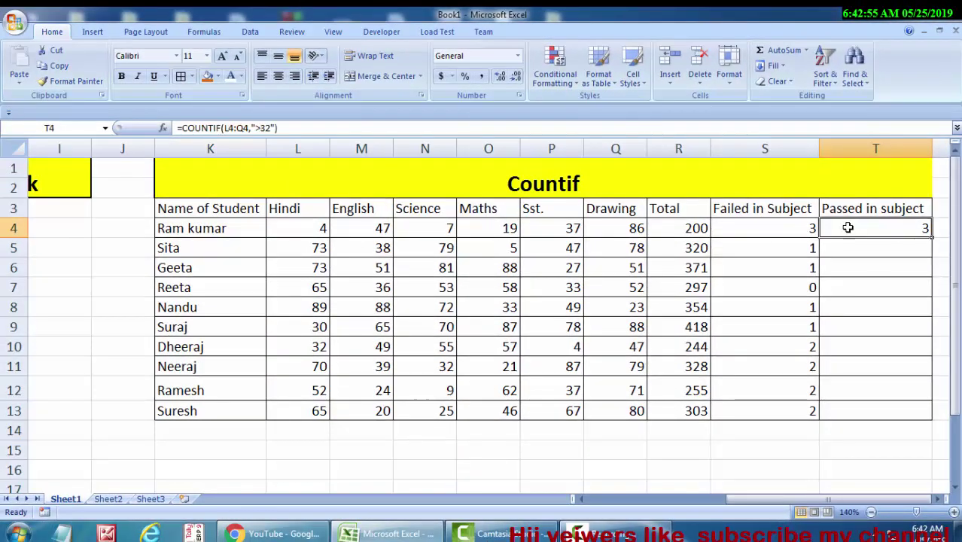
pyautogui.doubleClick(933, 238)
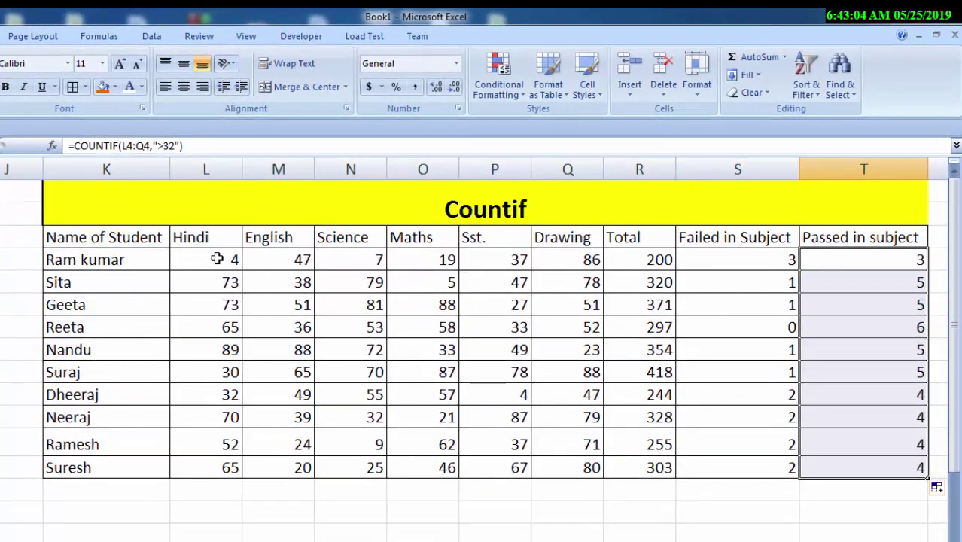
# Fill cell L4 orange and re-enter the Hindi mark as 84, making the total 280.
pyautogui.click(217, 259)
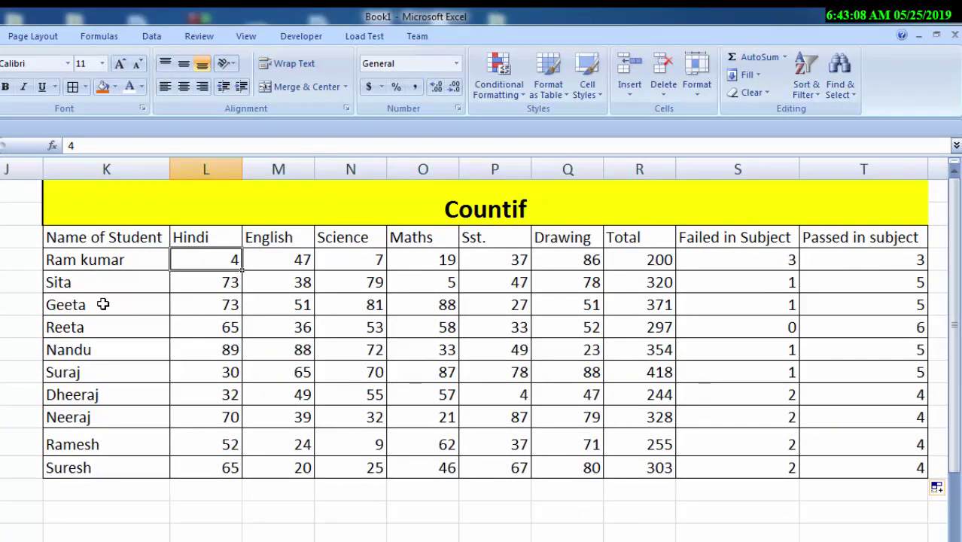
pyautogui.click(104, 85)
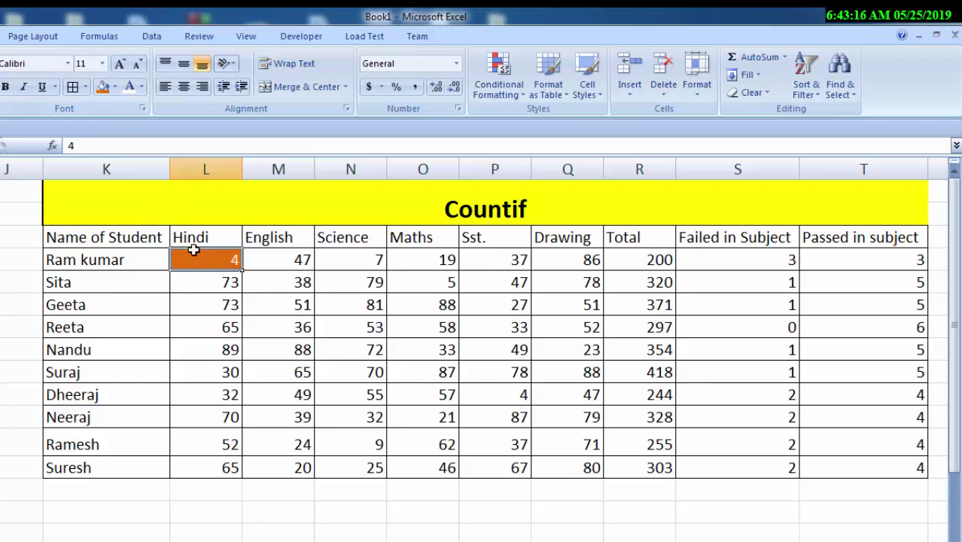
pyautogui.press('BackSpace')
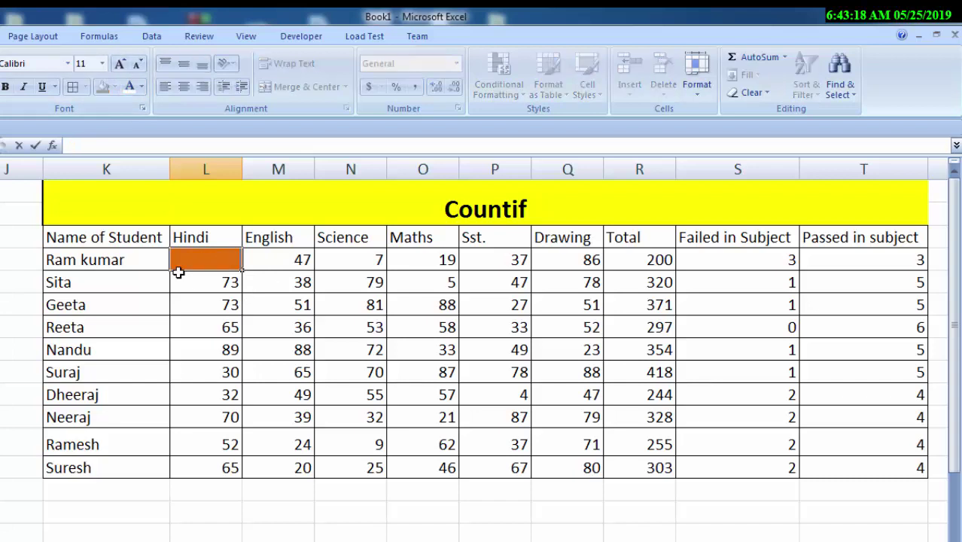
pyautogui.write('84')
pyautogui.press('Return')
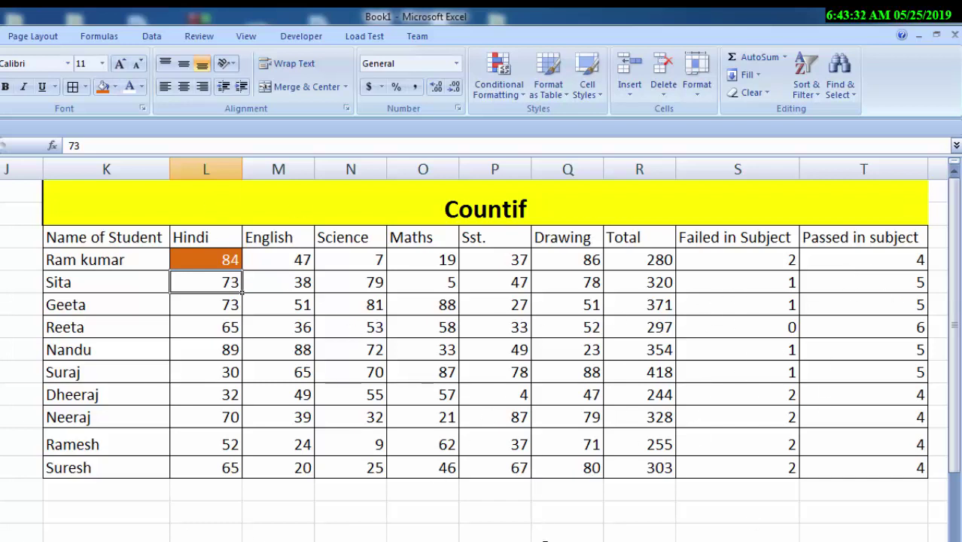
# Scroll left to columns A–M to show the Count, Counta and Countblank tables.
pyautogui.hscroll(-2, 481, 350)
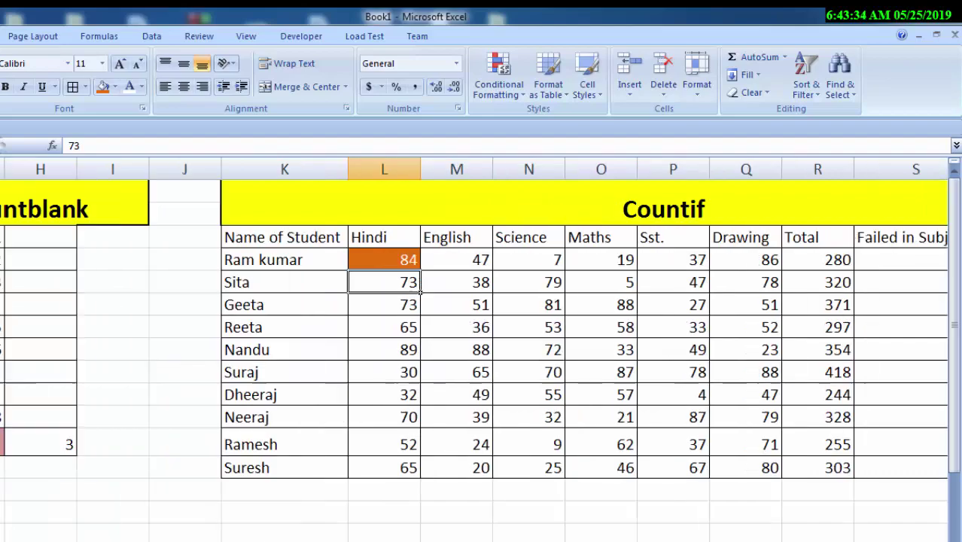
pyautogui.hscroll(-2, 482, 350)
pyautogui.hscroll(-3, 482, 350)
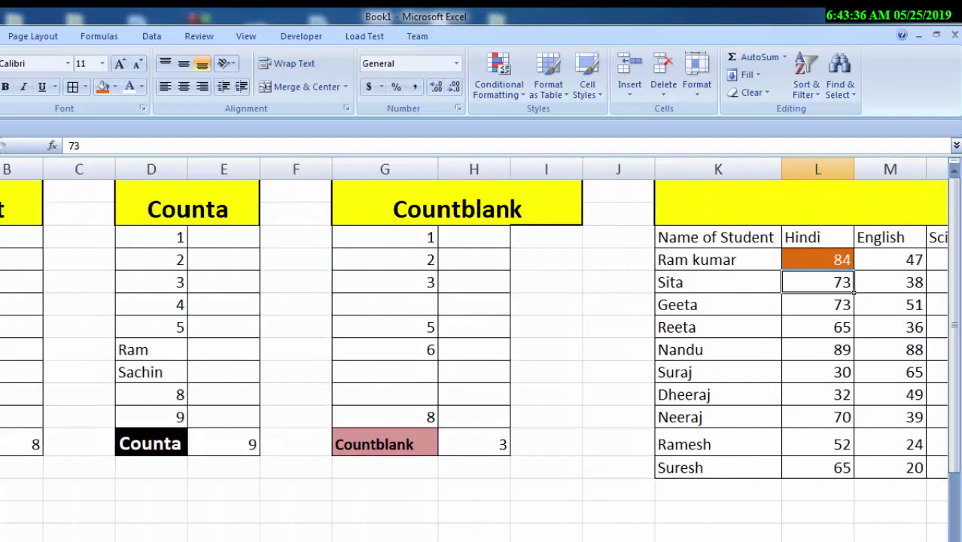